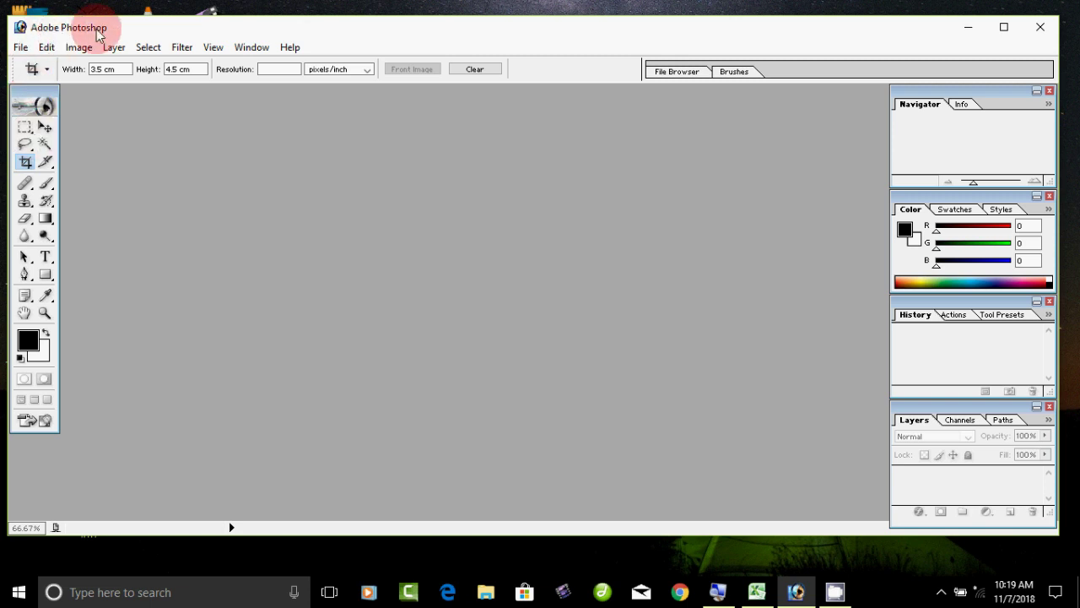
Step: Open the portrait photo image-2017-08-02.jpg from the Downloads folder via File > Open
{"action": "left_click", "coordinate": [23, 48]}
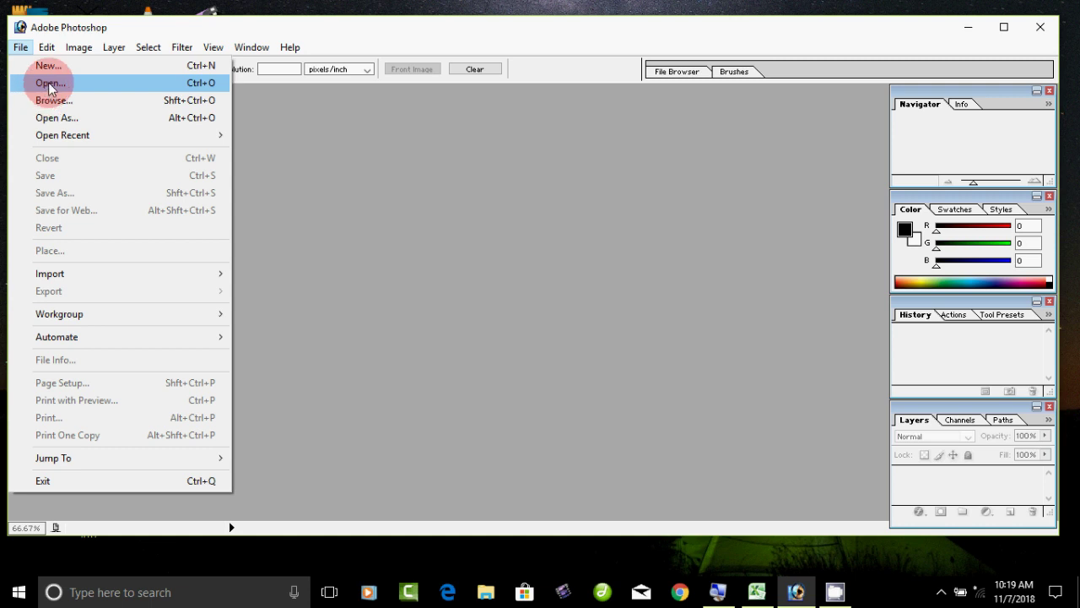
{"action": "left_click", "coordinate": [49, 84]}
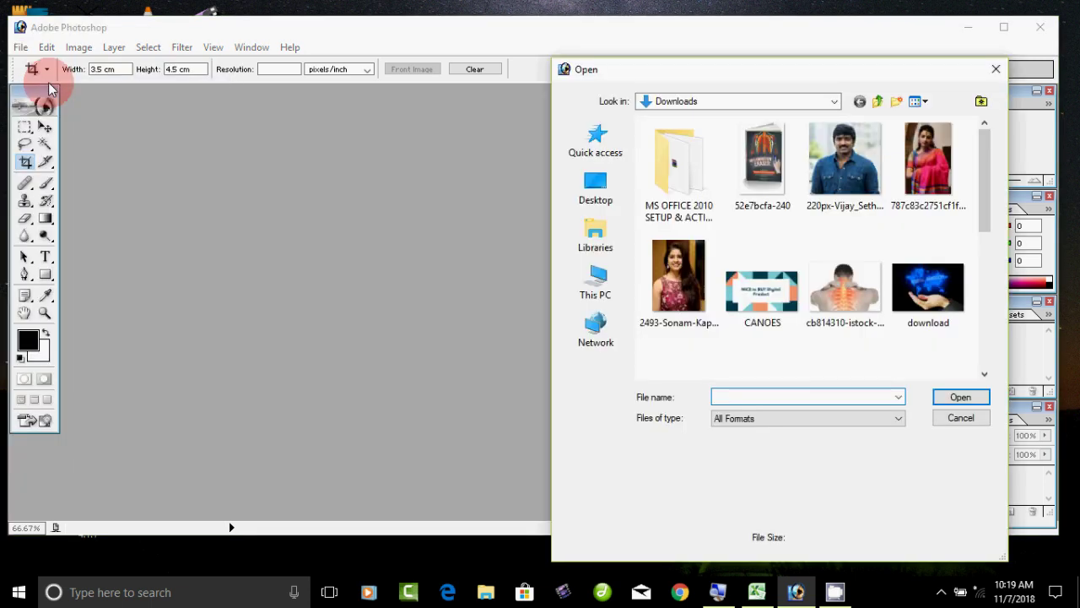
{"action": "left_click_drag", "start_coordinate": [784, 72], "coordinate": [576, 70]}
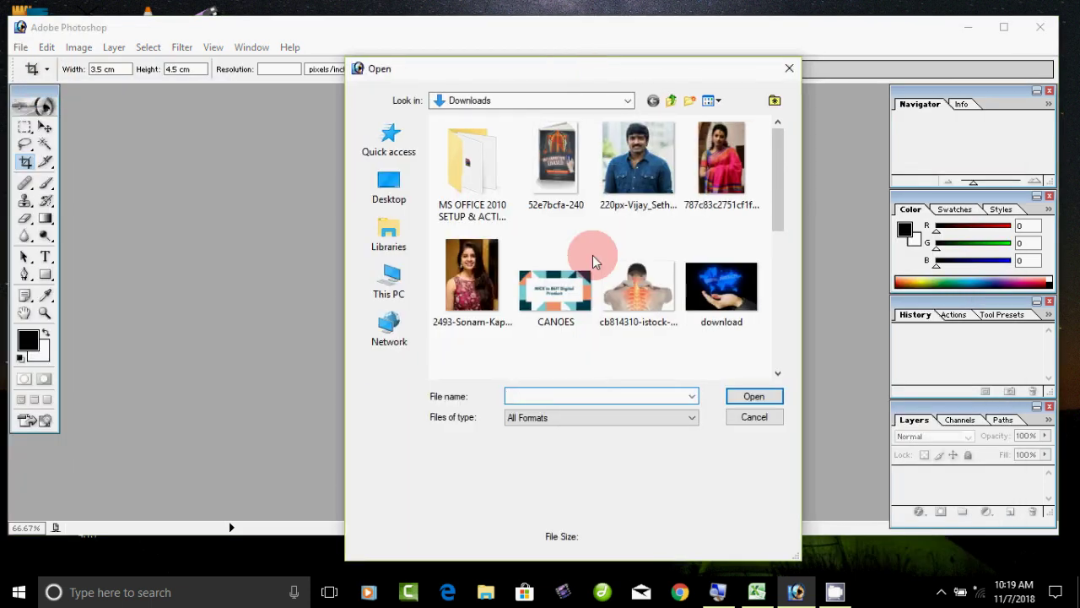
{"action": "mouse_move", "coordinate": [777, 169]}
{"action": "left_mouse_down"}
{"action": "mouse_move", "coordinate": [771, 281]}
{"action": "mouse_move", "coordinate": [772, 253]}
{"action": "left_mouse_up"}
{"action": "left_click", "coordinate": [552, 215]}
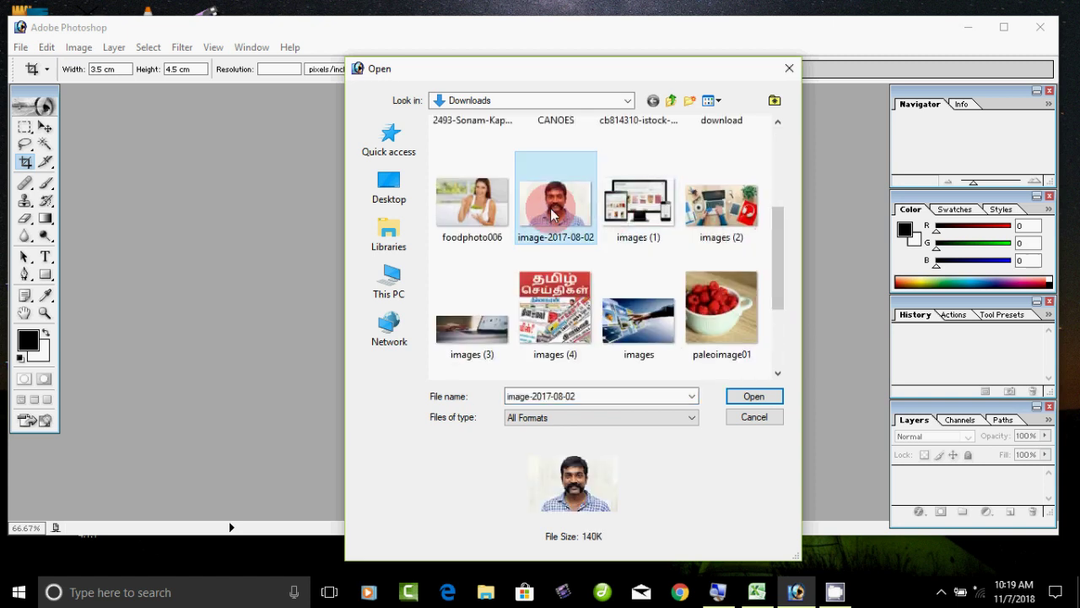
{"action": "mouse_move", "coordinate": [555, 203]}
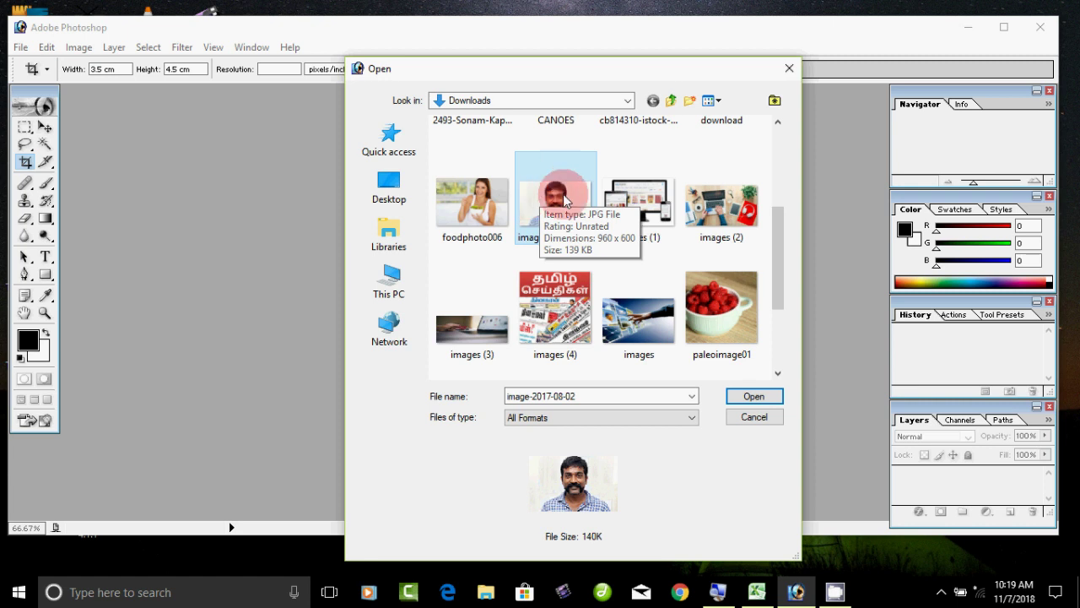
{"action": "left_click", "coordinate": [738, 396]}
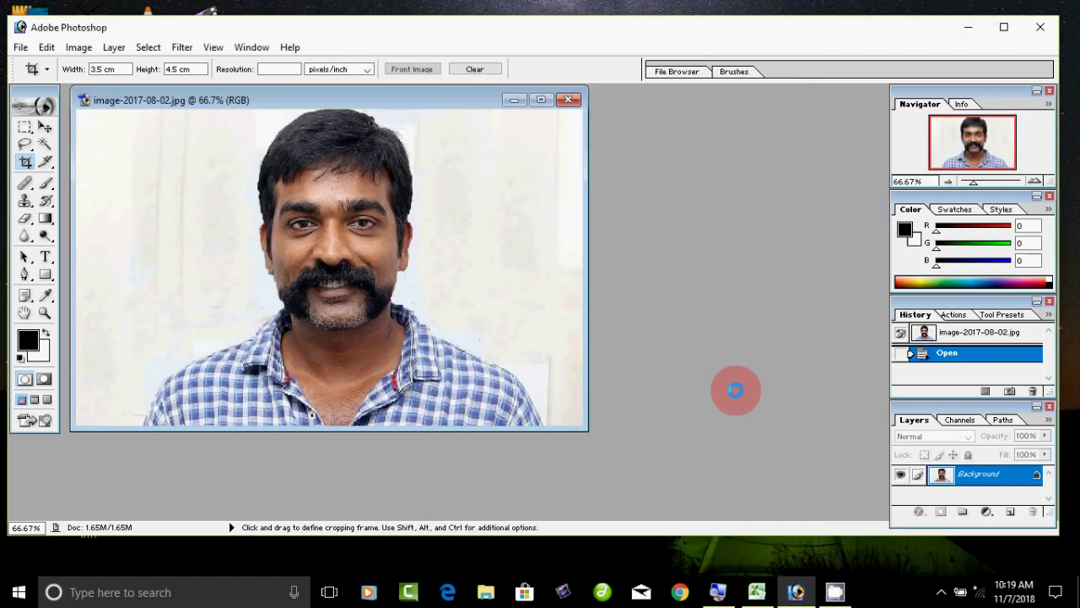
{"action": "left_click_drag", "start_coordinate": [408, 100], "coordinate": [471, 118]}
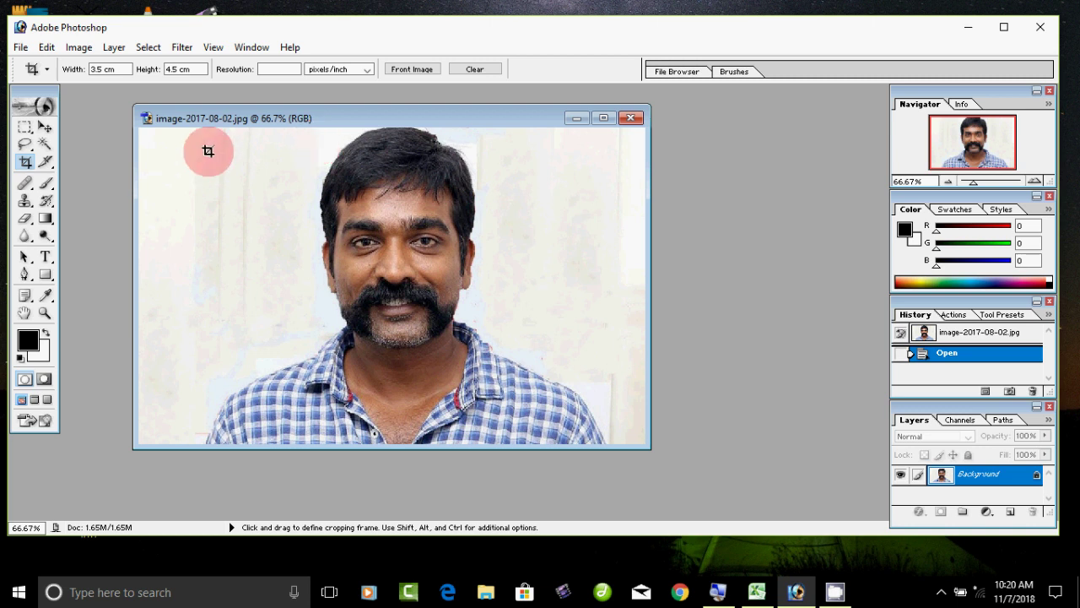
{"action": "left_click", "coordinate": [167, 69]}
{"action": "left_click", "coordinate": [190, 69]}
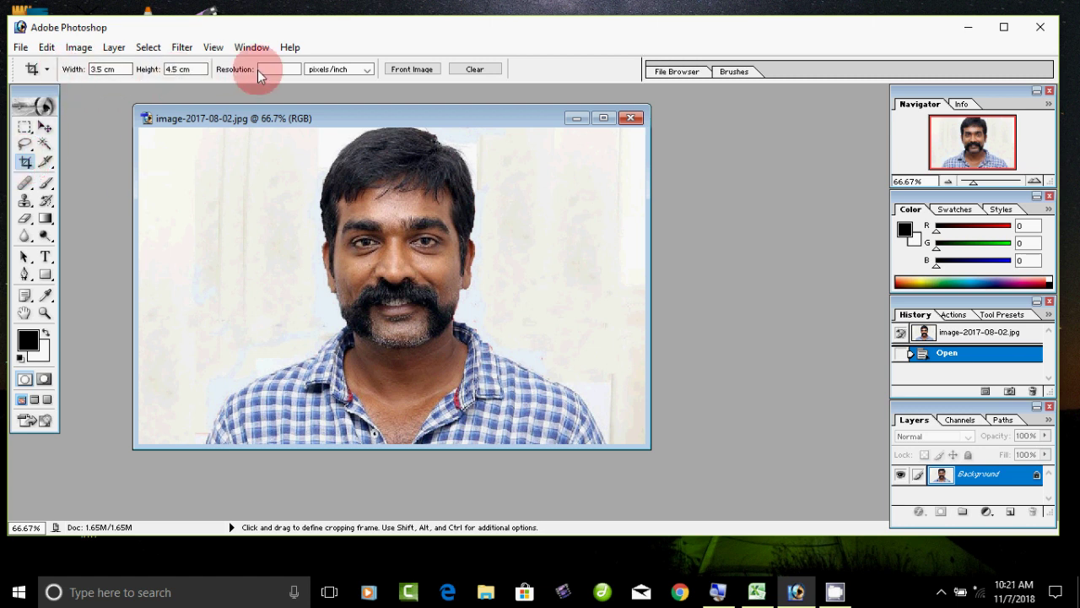
Step: Set the Crop tool to width 3.5 cm, height 4.5 cm and resolution 200 pixels/inch
{"action": "left_click", "coordinate": [101, 69]}
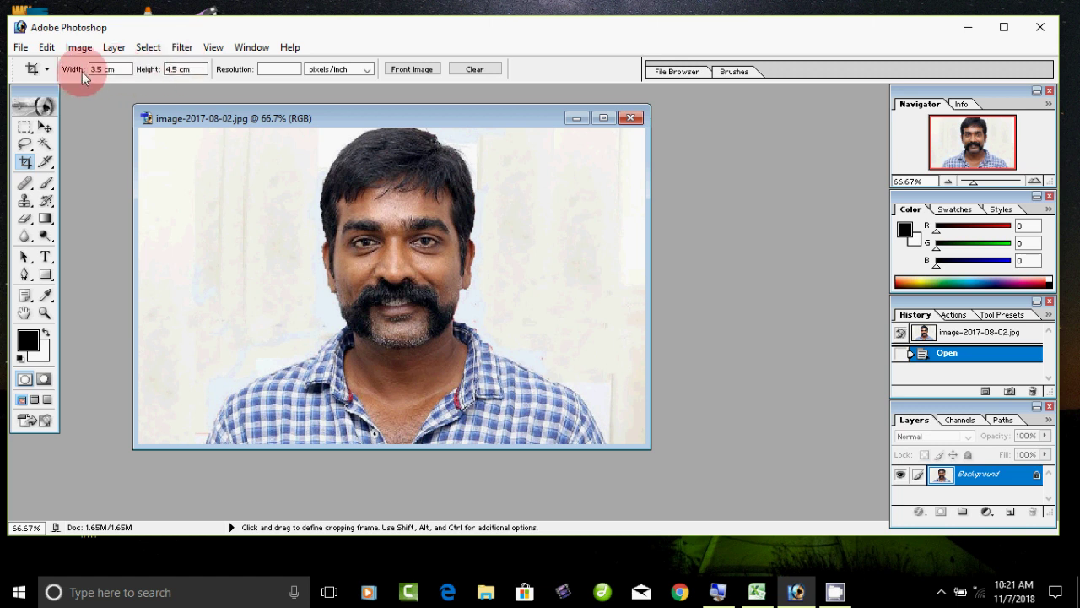
{"action": "left_click", "coordinate": [179, 69]}
{"action": "left_click", "coordinate": [120, 72]}
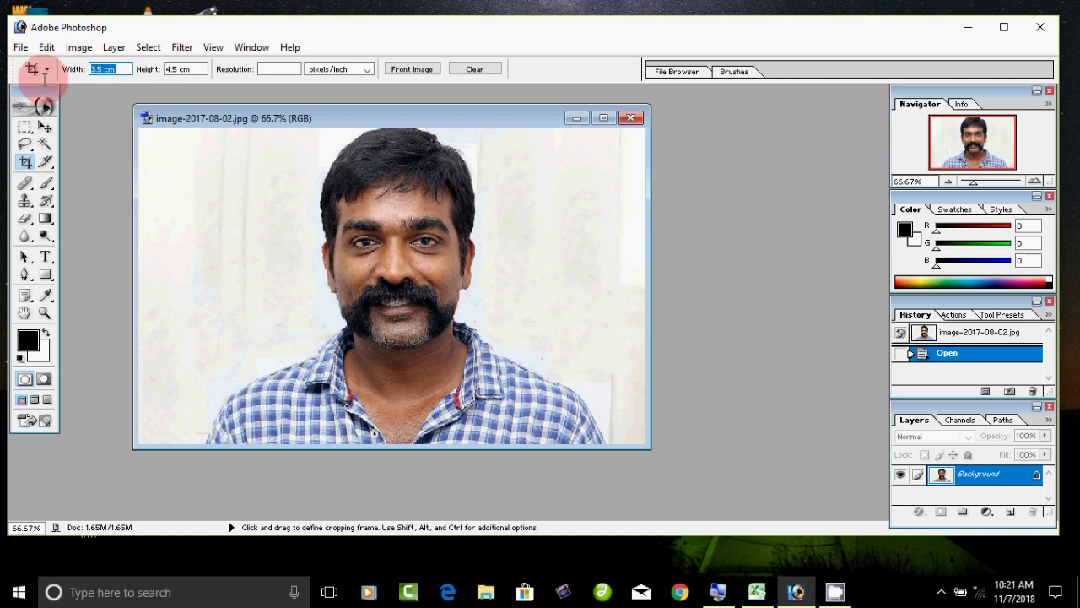
{"action": "type", "text": "3.5"}
{"action": "type", "text": "cm"}
{"action": "key", "text": "Tab"}
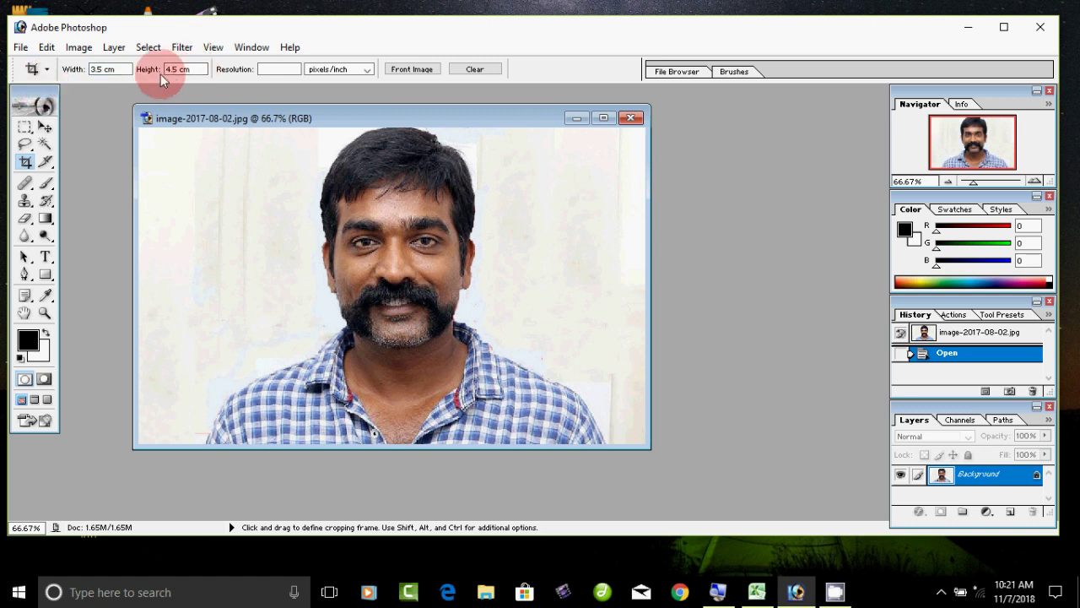
{"action": "type", "text": "4"}
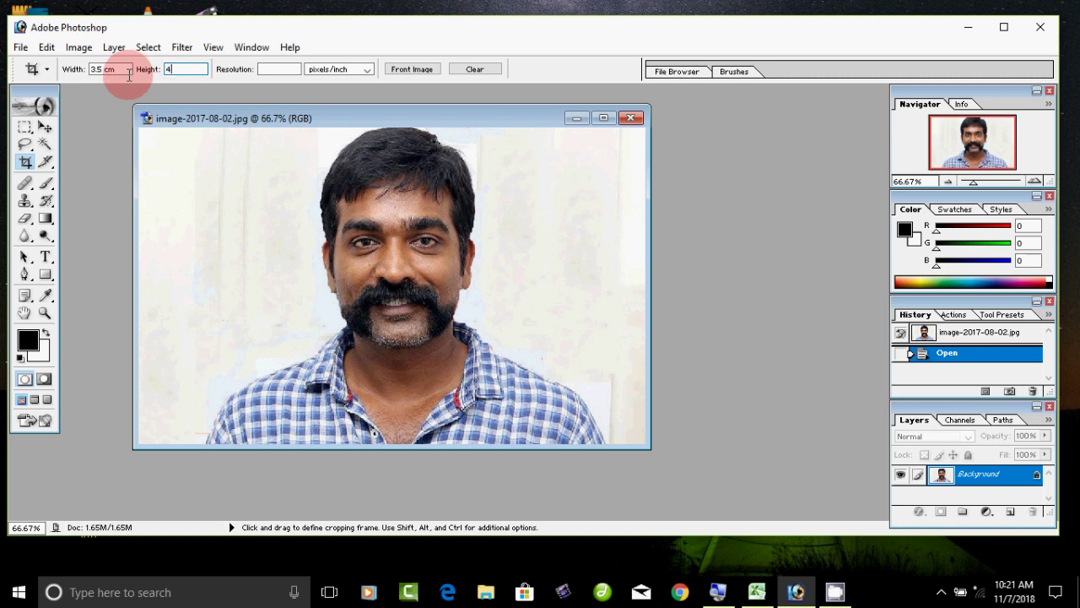
{"action": "type", "text": ".5 cm"}
{"action": "key", "text": "Return"}
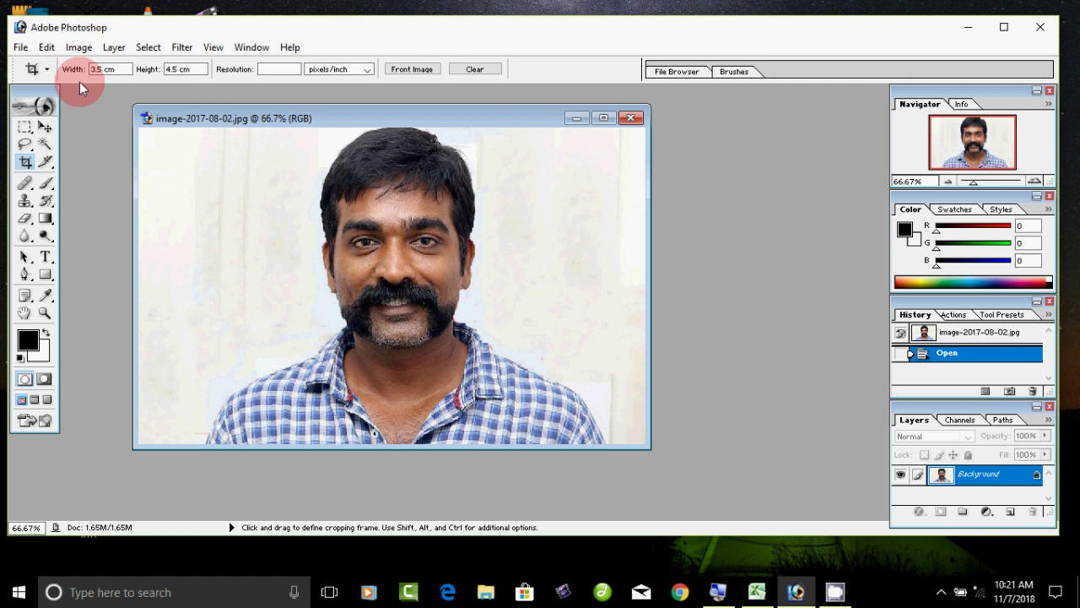
{"action": "left_click", "coordinate": [277, 70]}
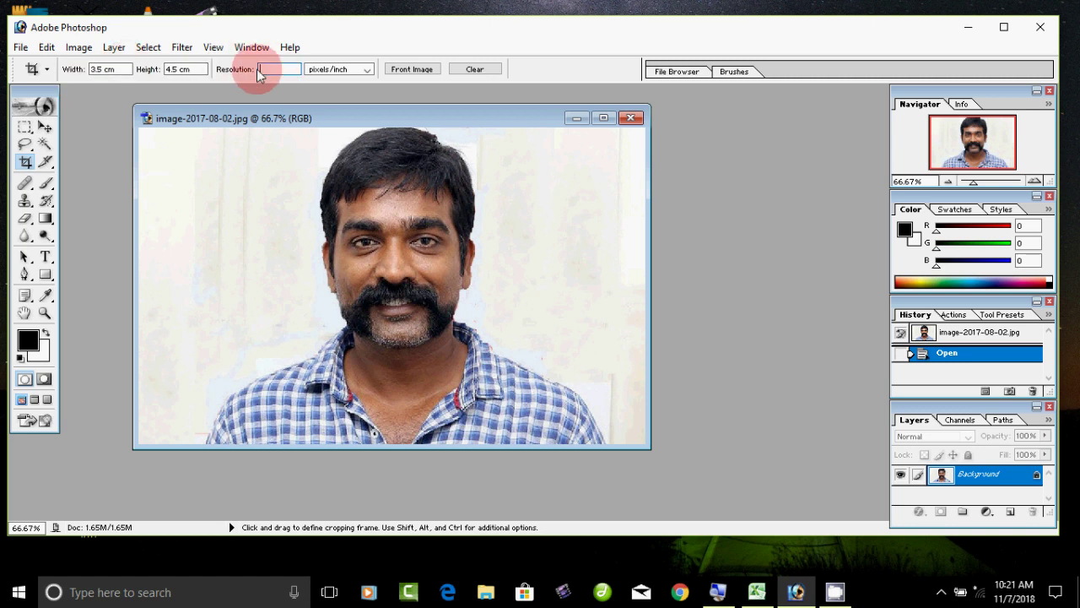
{"action": "type", "text": "200"}
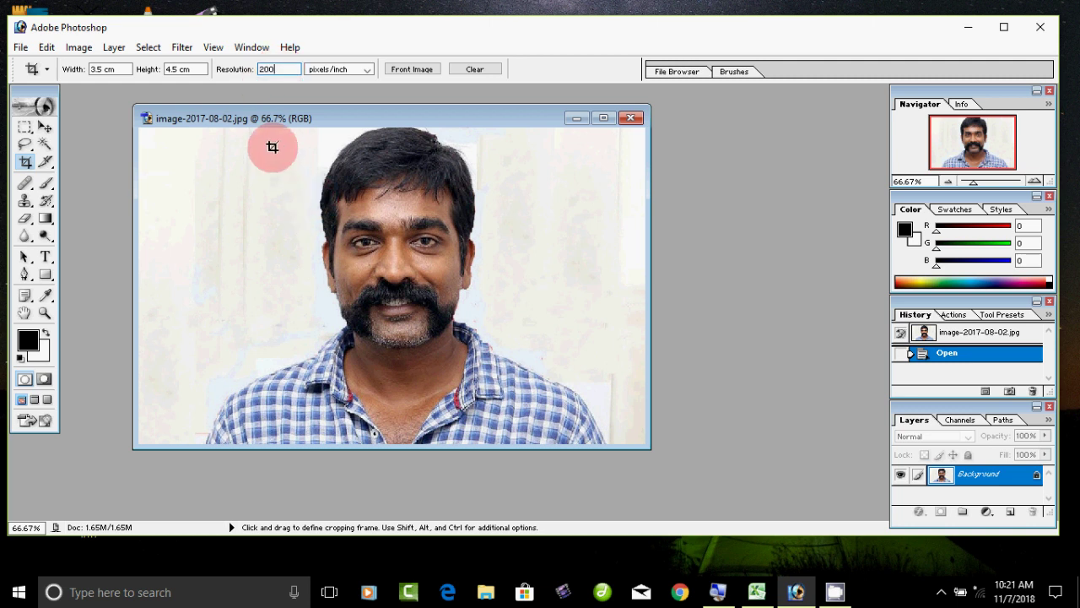
Step: Frame the face and shoulders with the crop box, nudge it into place, and commit the crop
{"action": "left_click_drag", "start_coordinate": [274, 130], "coordinate": [519, 479]}
{"action": "left_click_drag", "start_coordinate": [519, 480], "coordinate": [524, 485]}
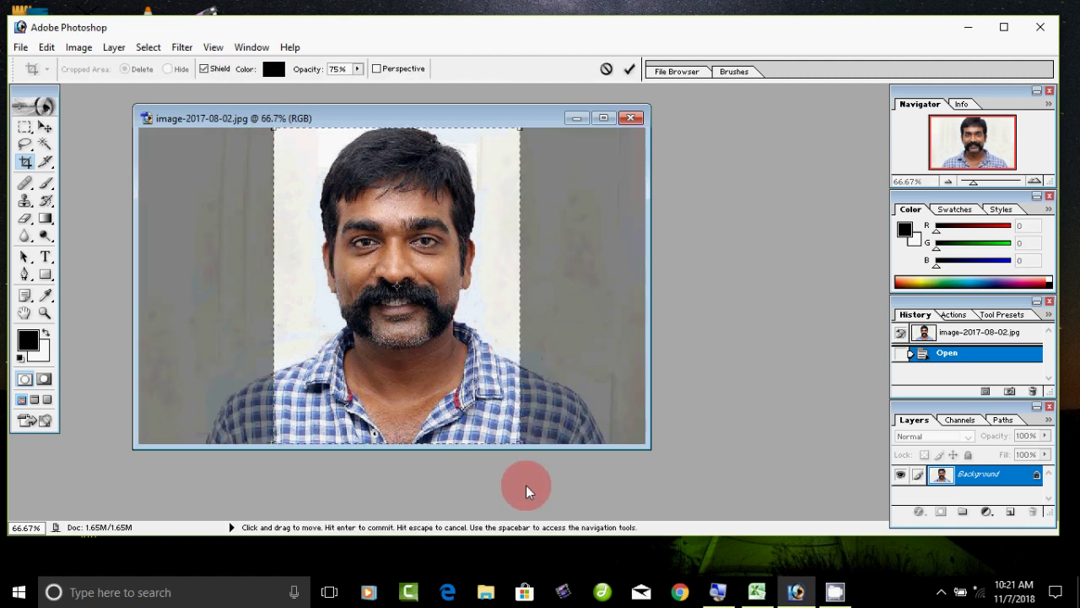
{"action": "key", "text": "Left"}
{"action": "key", "text": "Left"}
{"action": "key", "text": "Left"}
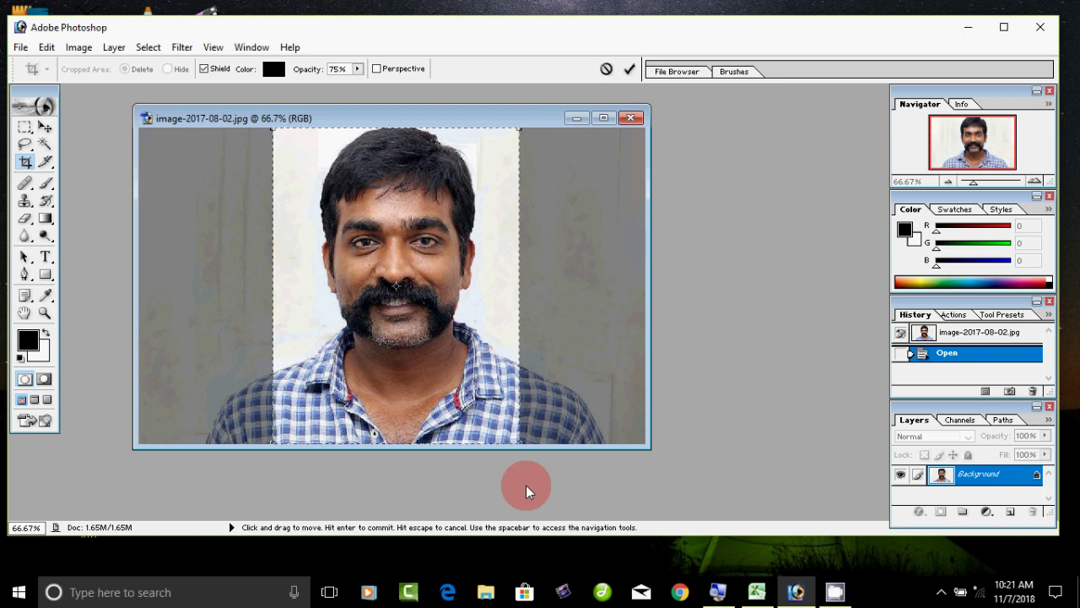
{"action": "key", "text": "Left"}
{"action": "key", "text": "Left"}
{"action": "key", "text": "Left"}
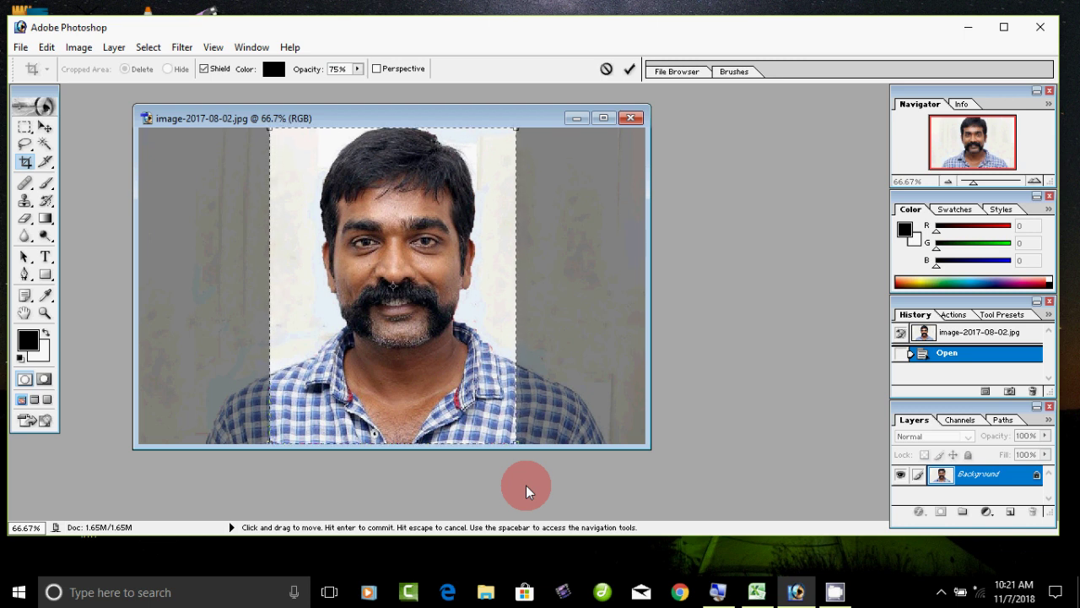
{"action": "key", "text": "Right"}
{"action": "key", "text": "Right"}
{"action": "key", "text": "Right"}
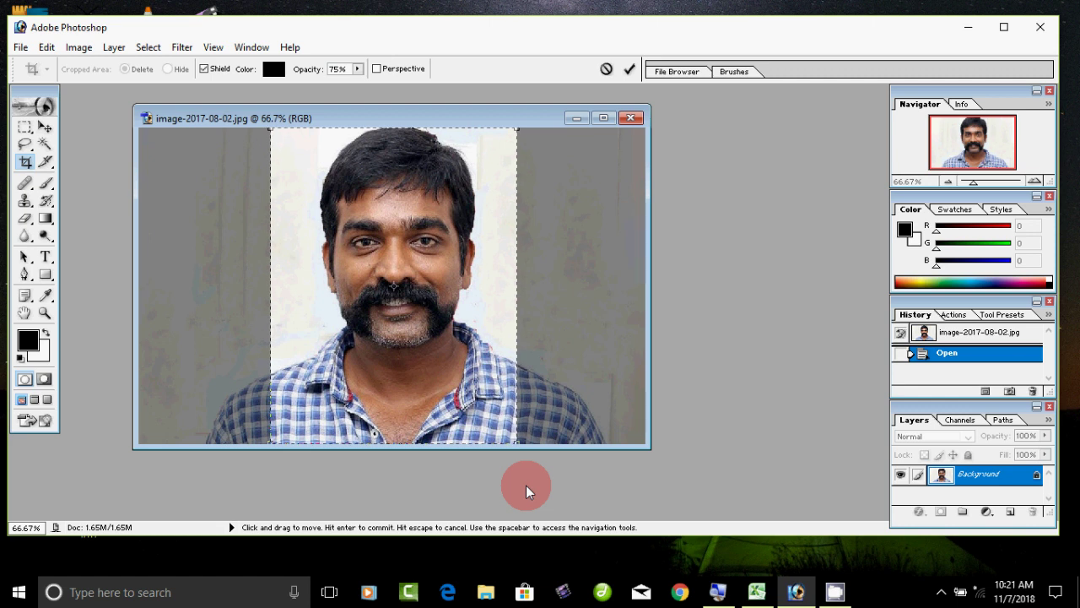
{"action": "key", "text": "Left"}
{"action": "key", "text": "Left"}
{"action": "key", "text": "Left"}
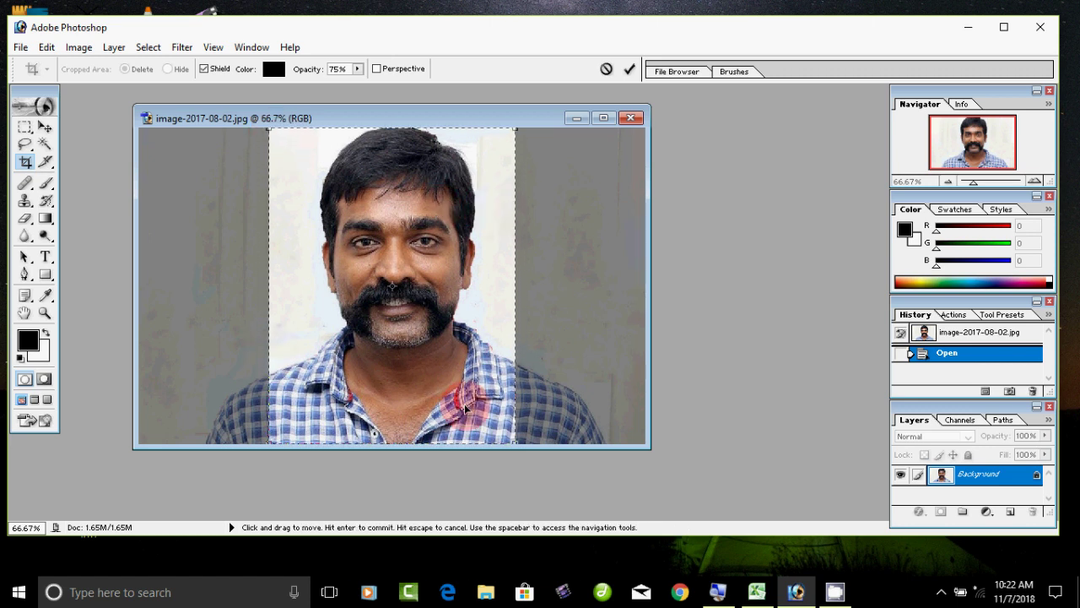
{"action": "key", "text": "Return"}
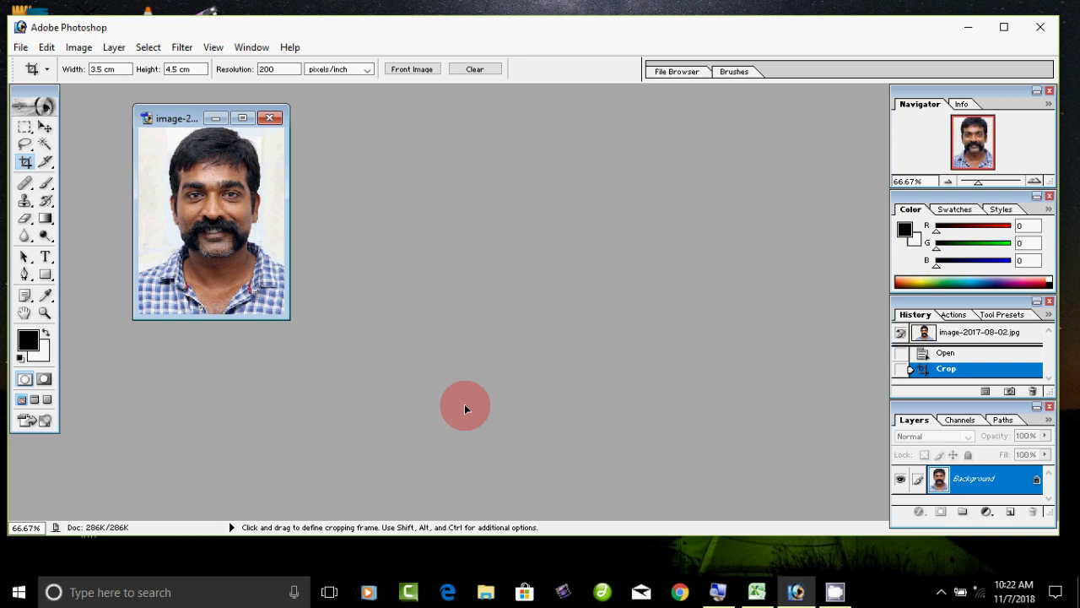
Step: Maximize the cropped portrait's window and set the zoom back to 100%
{"action": "left_click", "coordinate": [242, 118]}
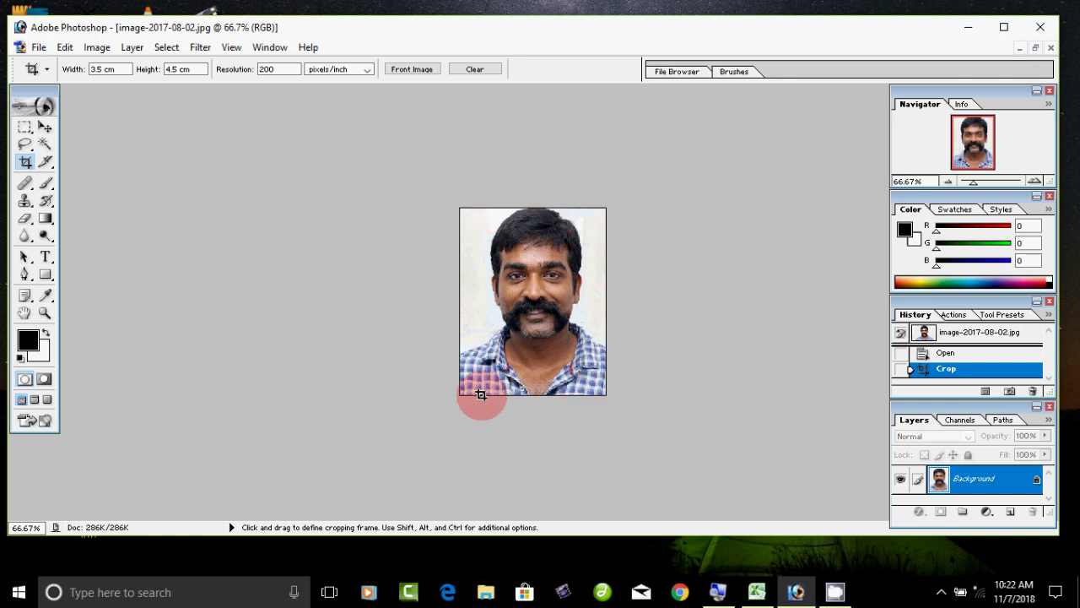
{"action": "key", "text": "ctrl"}
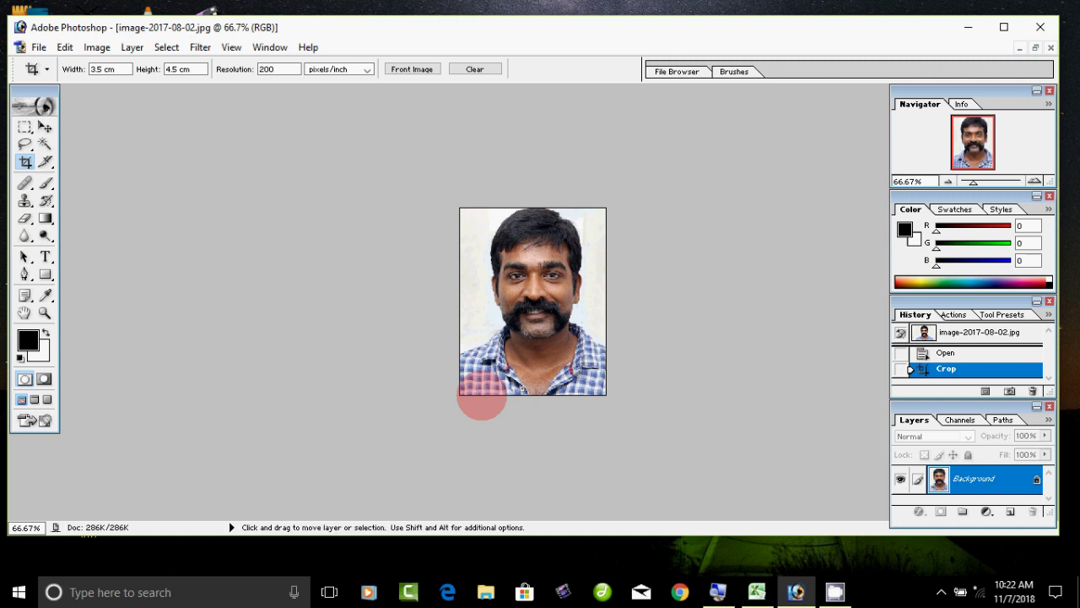
{"action": "key", "text": "ctrl+plus"}
{"action": "key", "text": "ctrl+plus"}
{"action": "key", "text": "ctrl+minus"}
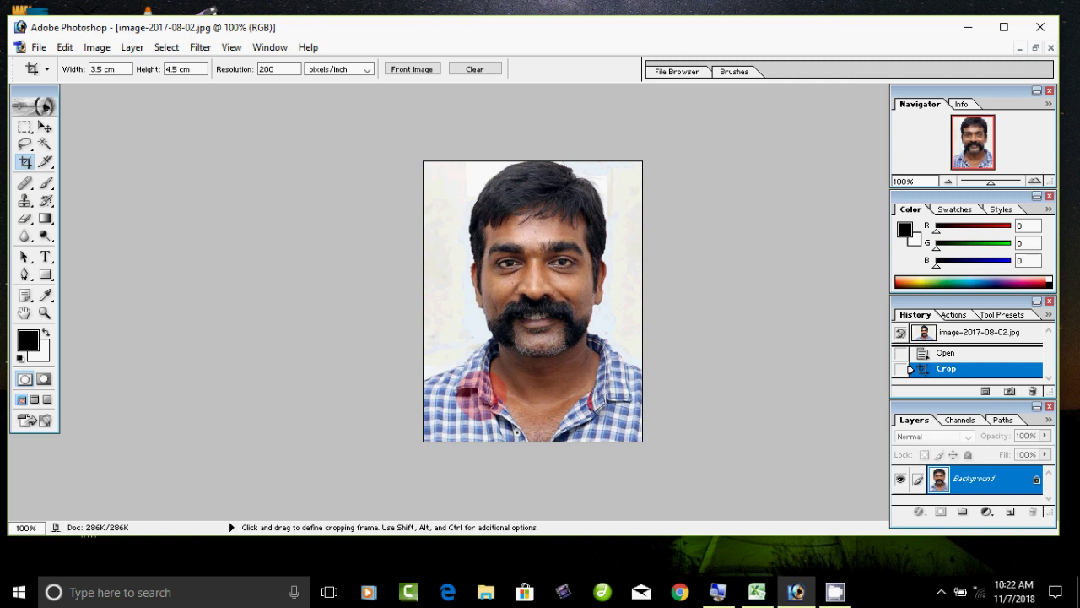
Step: Select the entire portrait canvas
{"action": "left_click", "coordinate": [64, 48]}
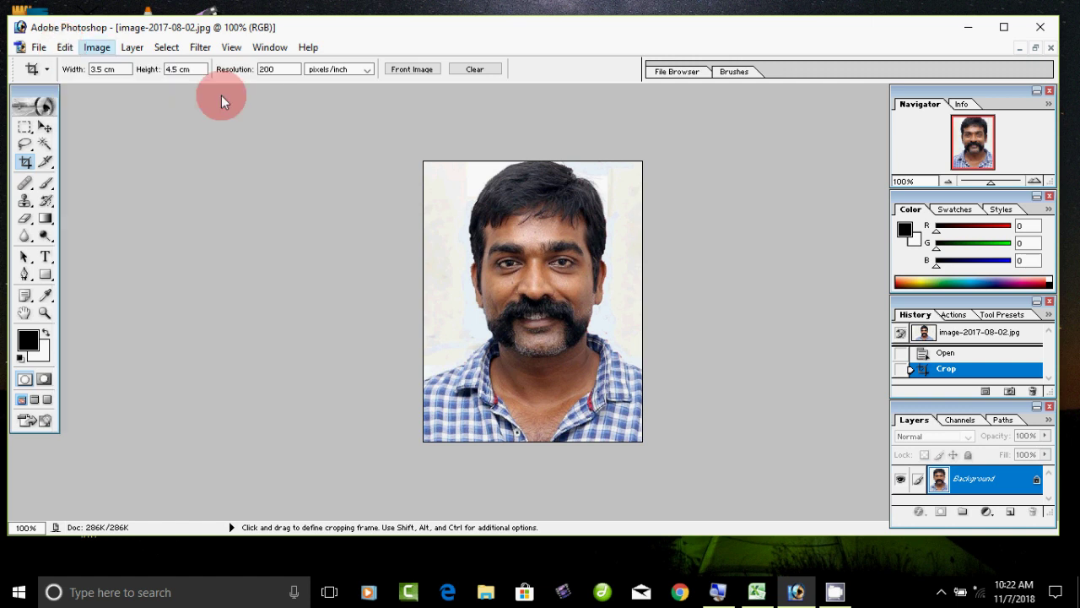
{"action": "left_click", "coordinate": [428, 220]}
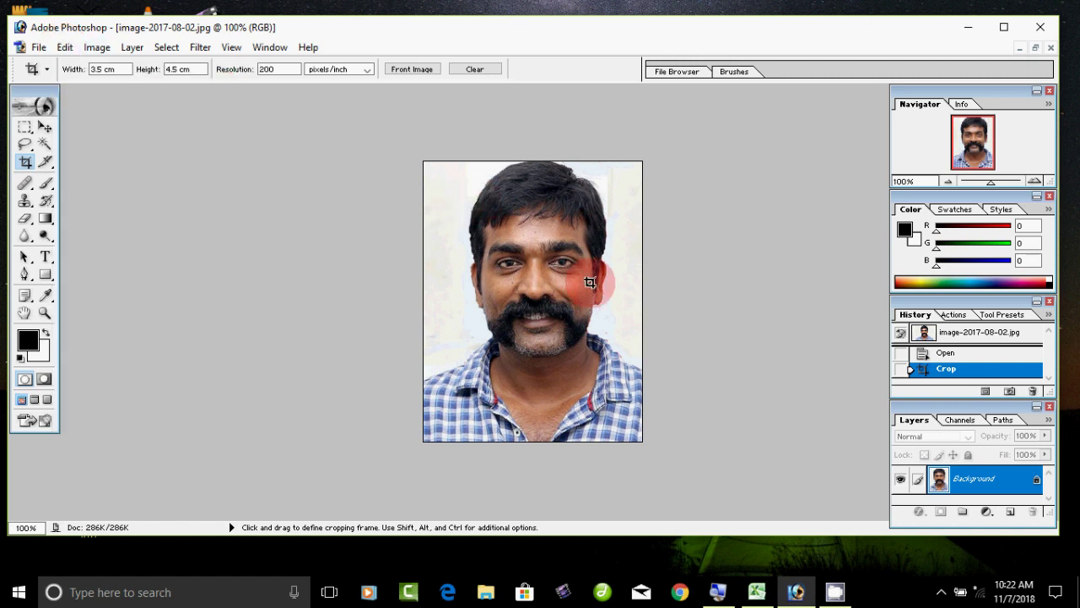
{"action": "key", "text": "ctrl"}
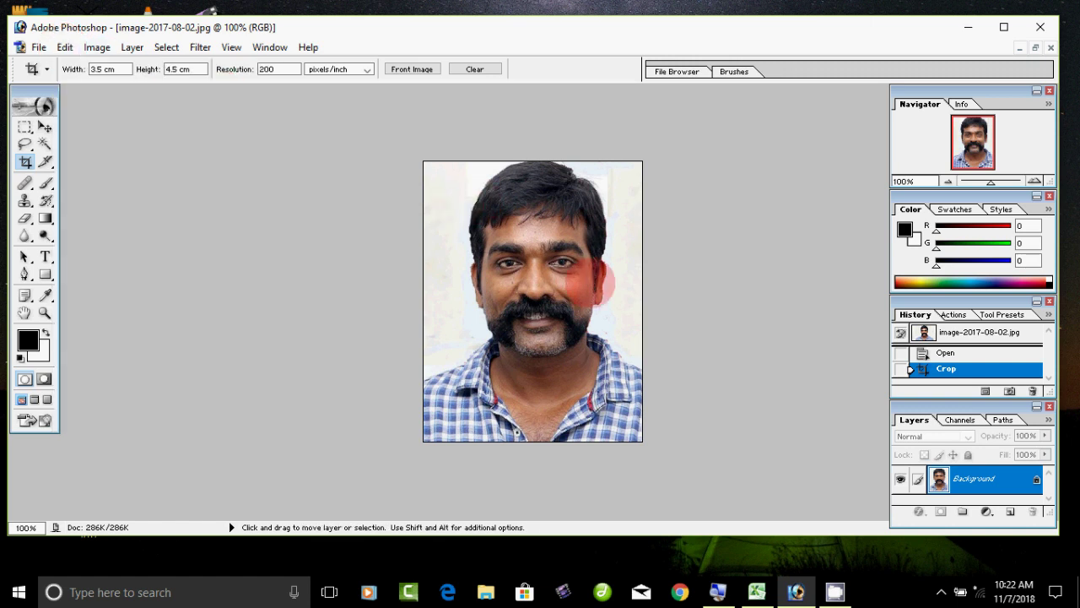
{"action": "key", "text": "ctrl+a"}
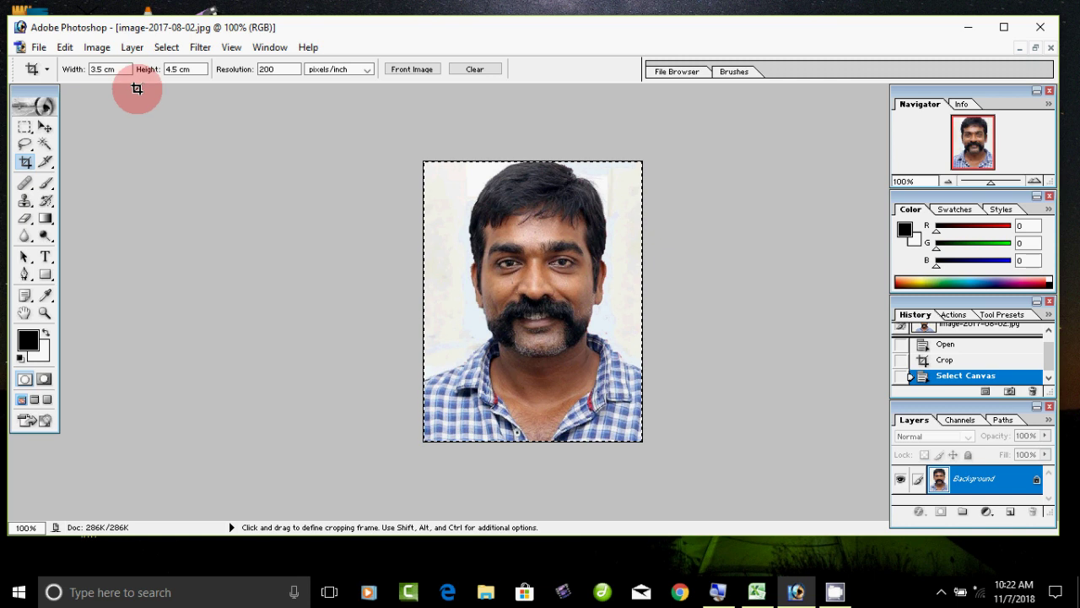
Step: Stroke the selection with a 3 px border, then deselect and reselect the whole image
{"action": "left_click", "coordinate": [64, 47]}
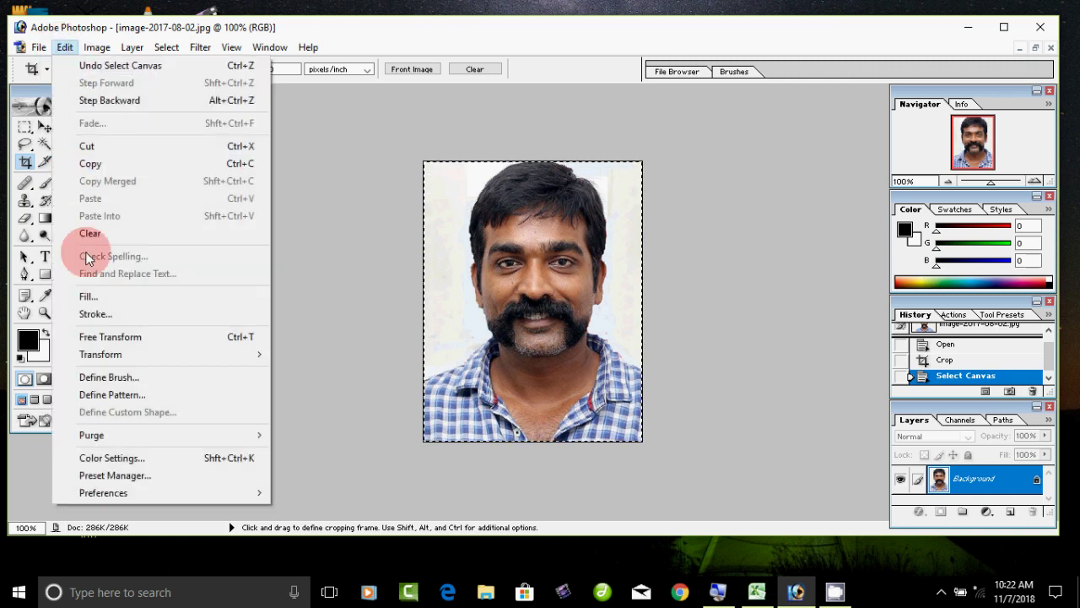
{"action": "left_click", "coordinate": [91, 313]}
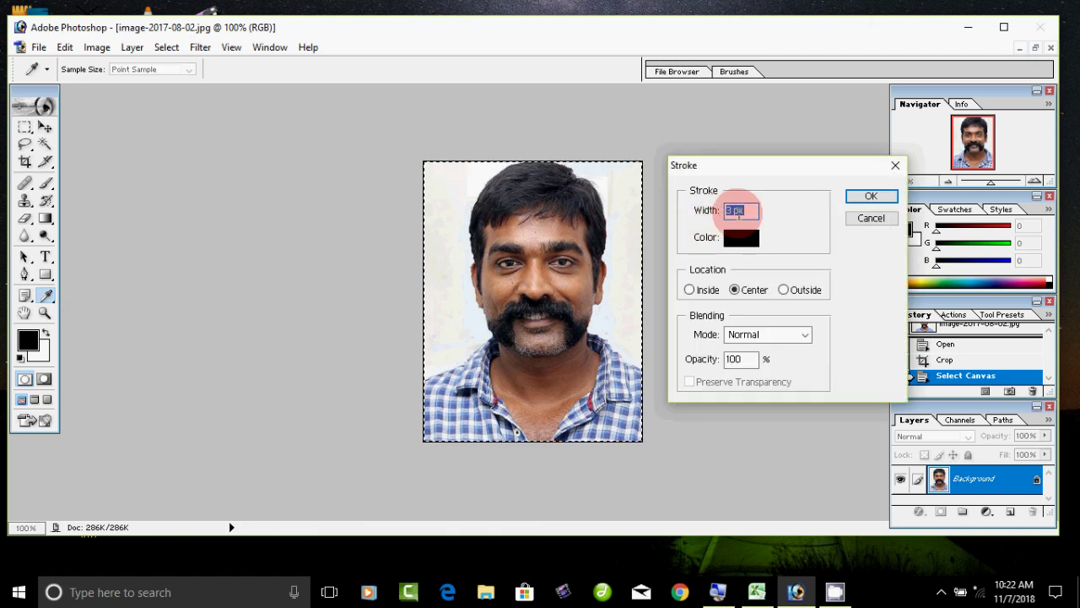
{"action": "left_click_drag", "start_coordinate": [734, 210], "coordinate": [690, 214]}
{"action": "type", "text": "3"}
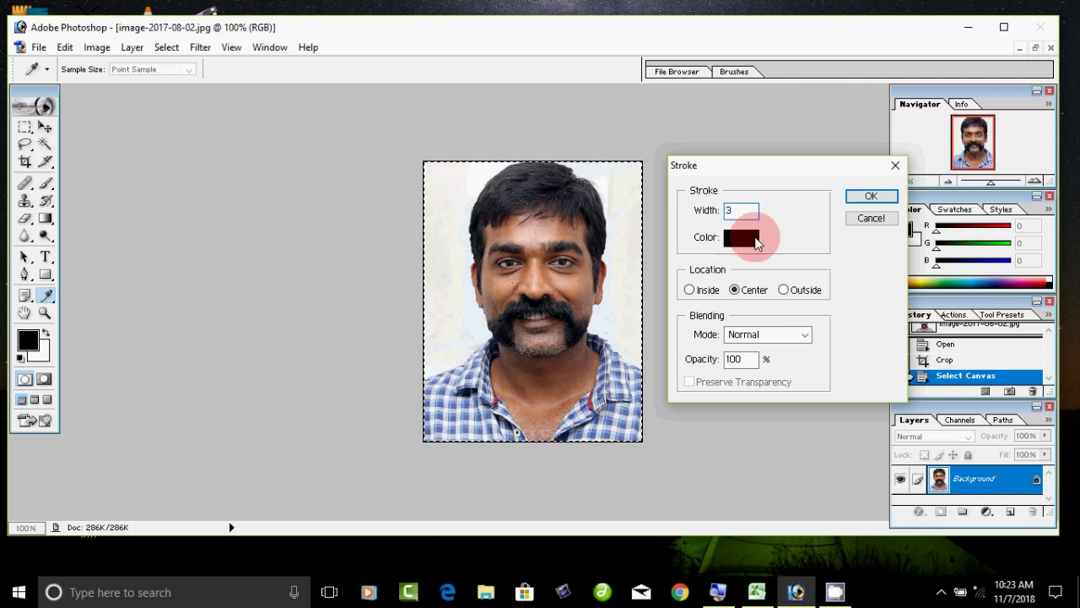
{"action": "left_click", "coordinate": [870, 196]}
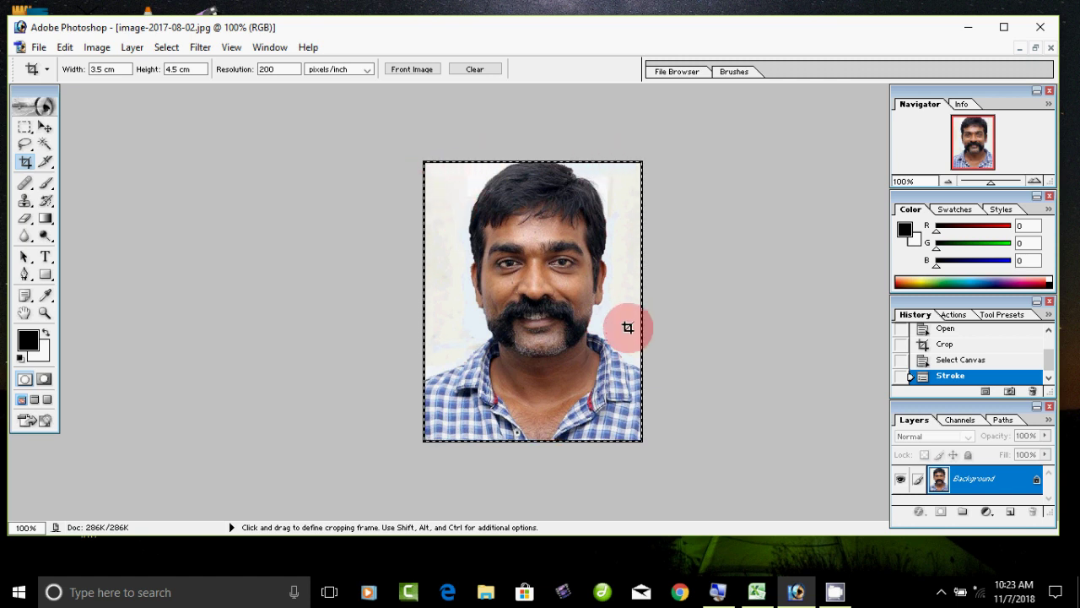
{"action": "key", "text": "ctrl"}
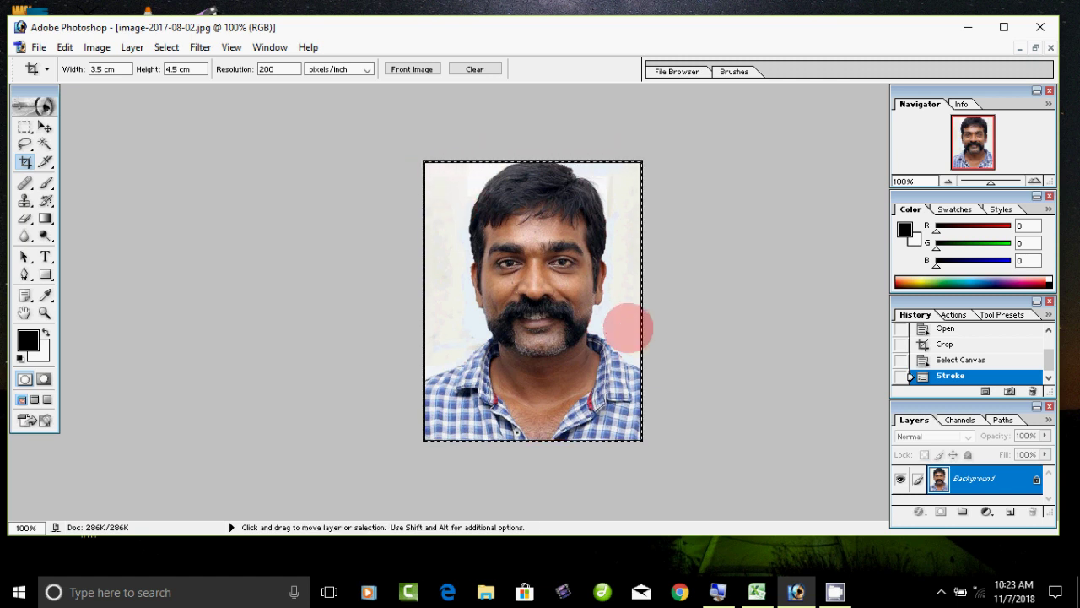
{"action": "key", "text": "ctrl+d"}
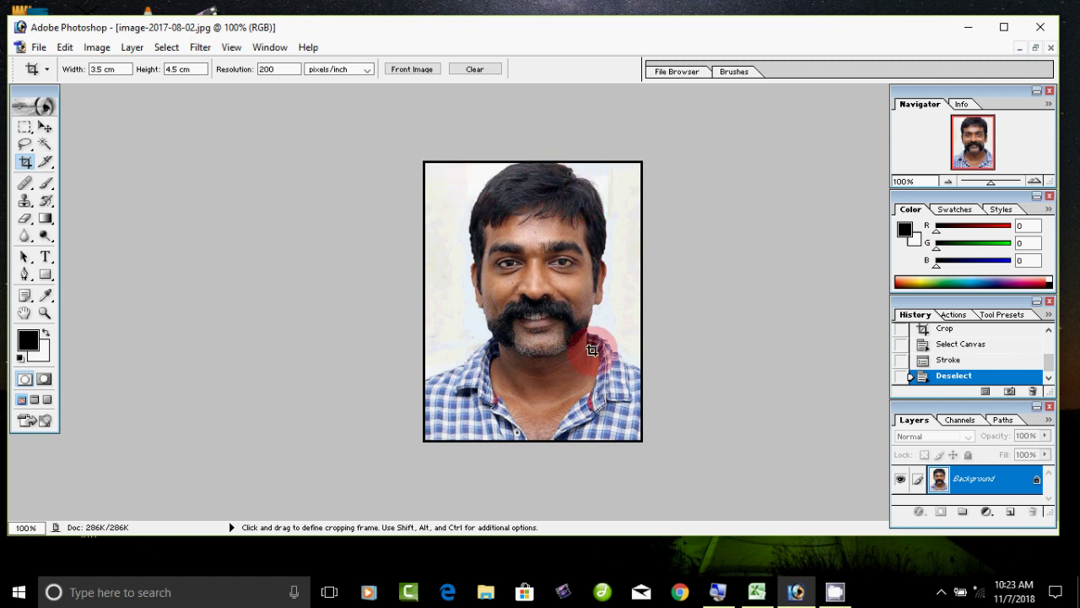
{"action": "key", "text": "ctrl"}
{"action": "key", "text": "ctrl+a"}
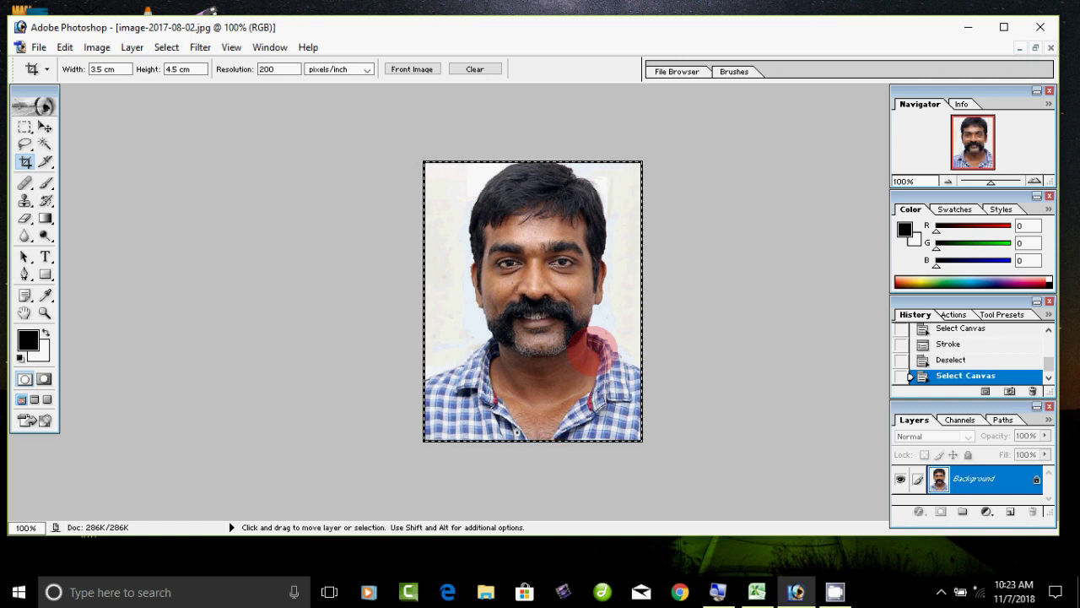
Step: Free-transform the photo slightly smaller from its corner, commit it, and deselect
{"action": "key", "text": "ctrl+t"}
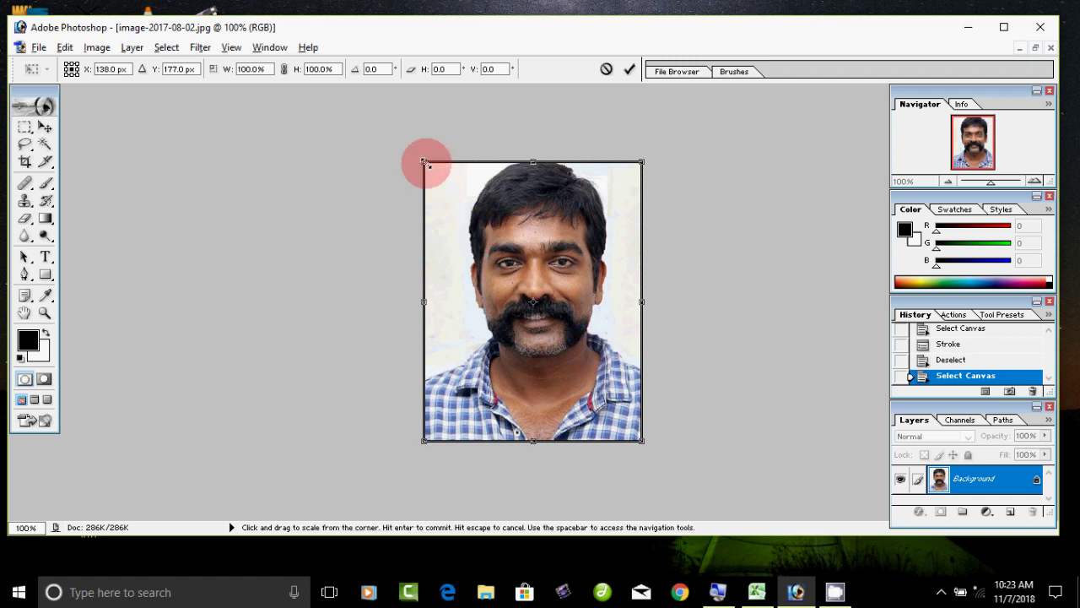
{"action": "left_click_drag", "start_coordinate": [425, 161], "coordinate": [434, 171]}
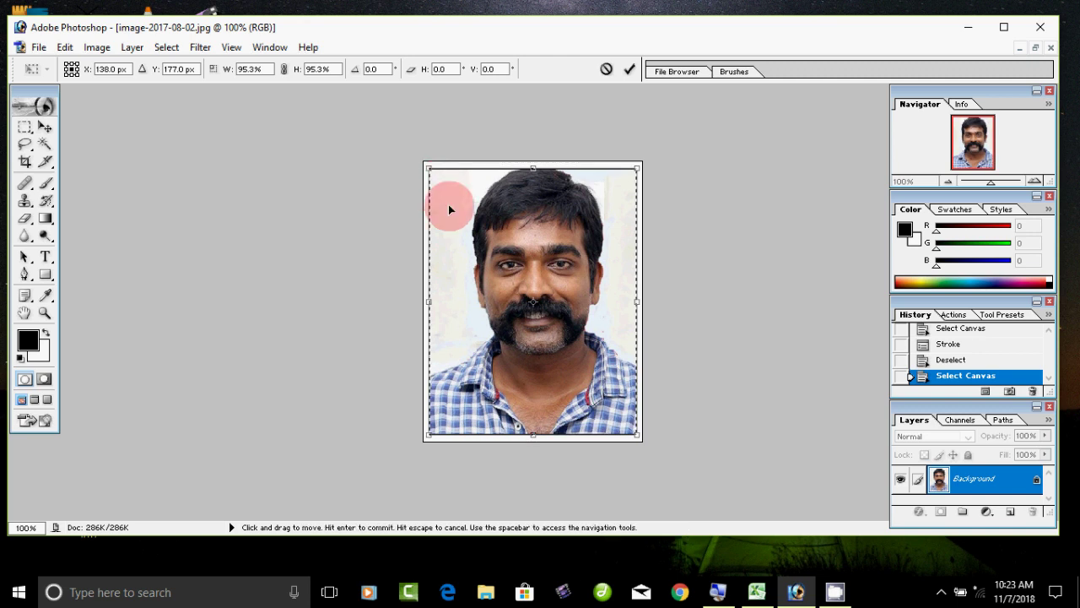
{"action": "key", "text": "Return"}
{"action": "key", "text": "c"}
{"action": "left_click", "coordinate": [578, 304]}
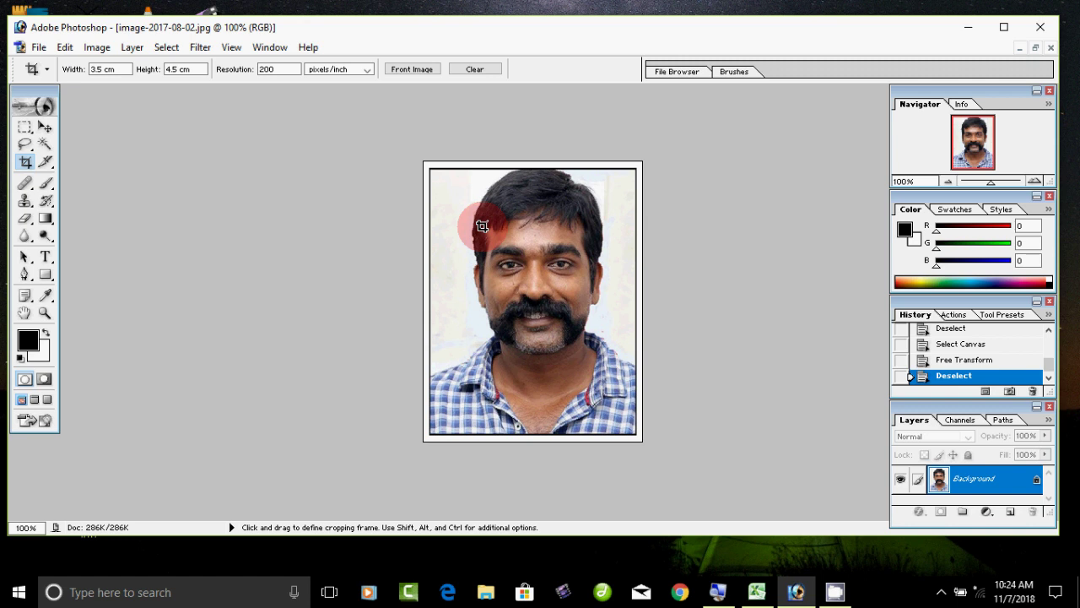
Step: Create a new document from the 4 x 6 preset, set to 6 × 4 inches at 200 pixels/inch
{"action": "left_click", "coordinate": [39, 48]}
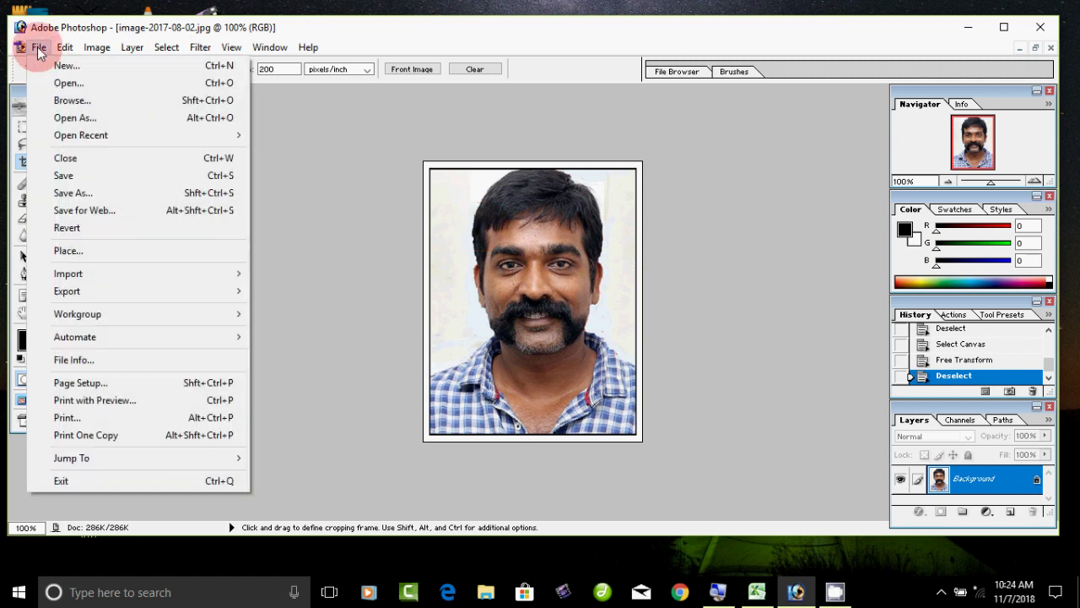
{"action": "left_click", "coordinate": [80, 70]}
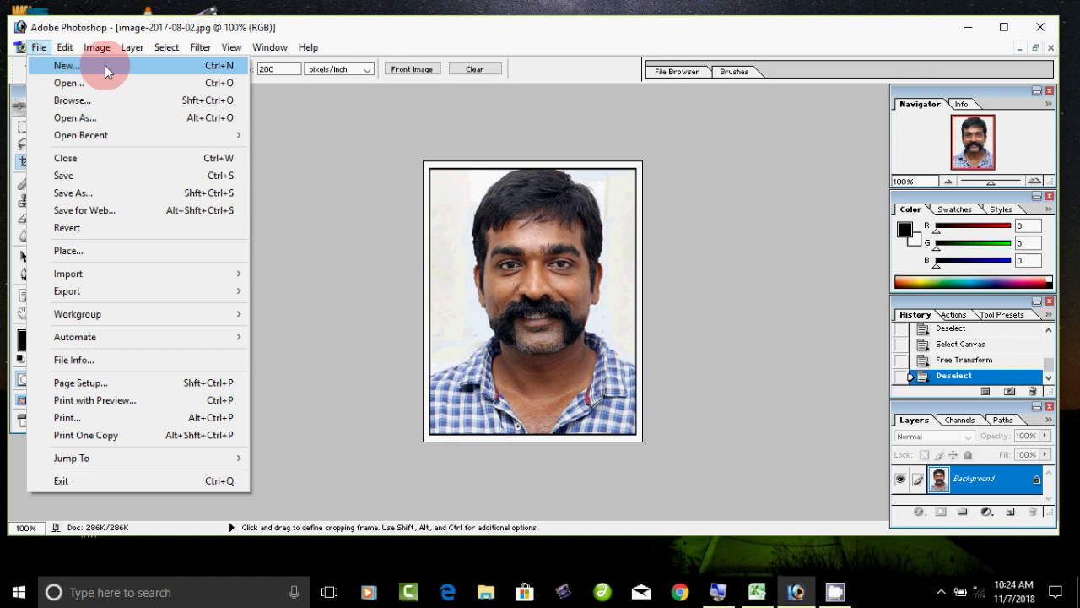
{"action": "left_click", "coordinate": [72, 68]}
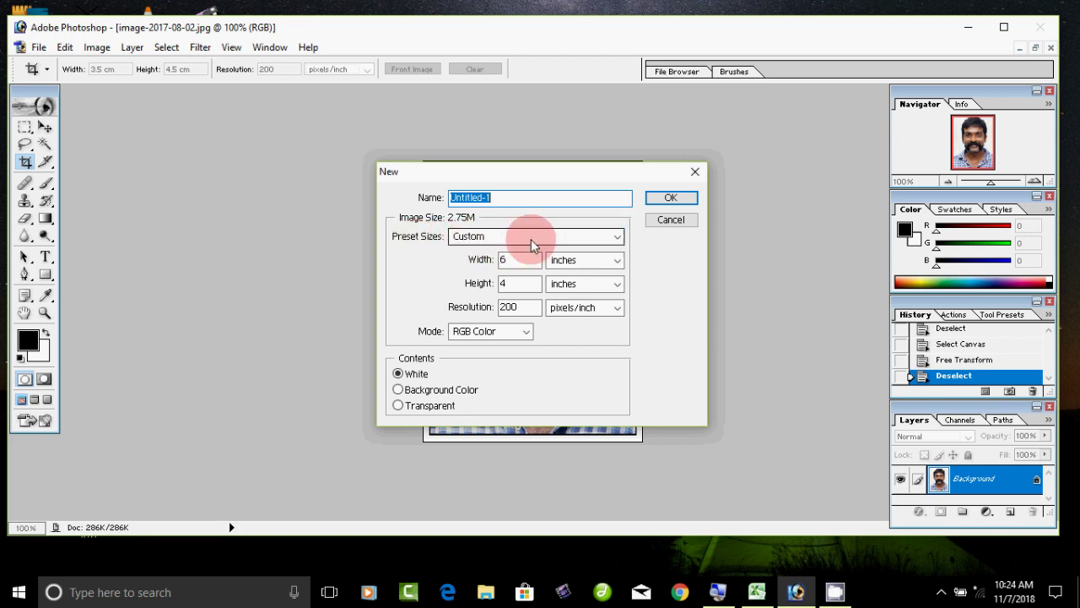
{"action": "left_click", "coordinate": [615, 244]}
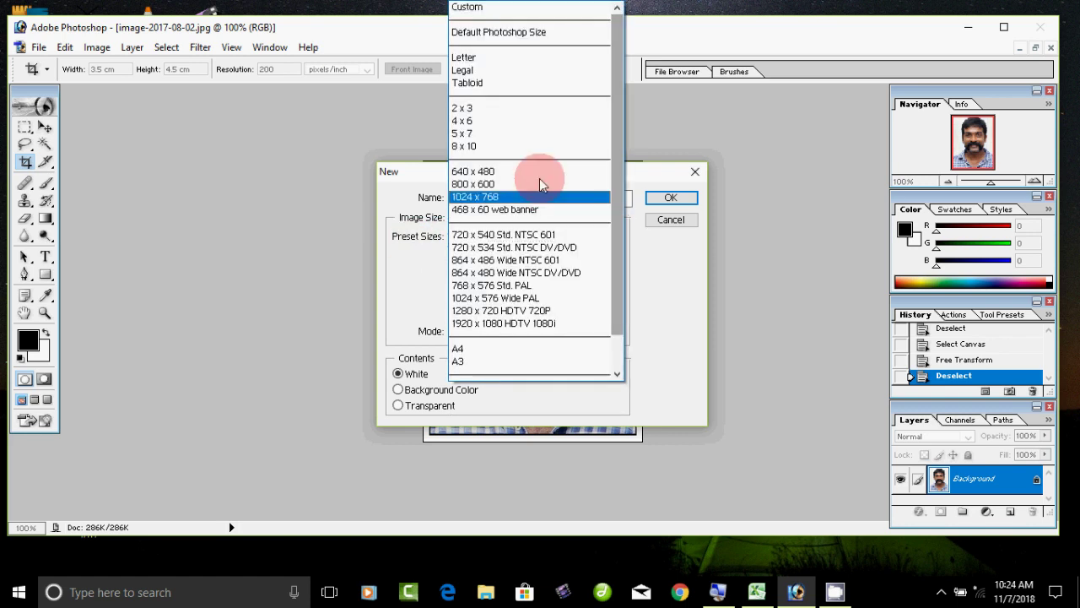
{"action": "left_click", "coordinate": [470, 121]}
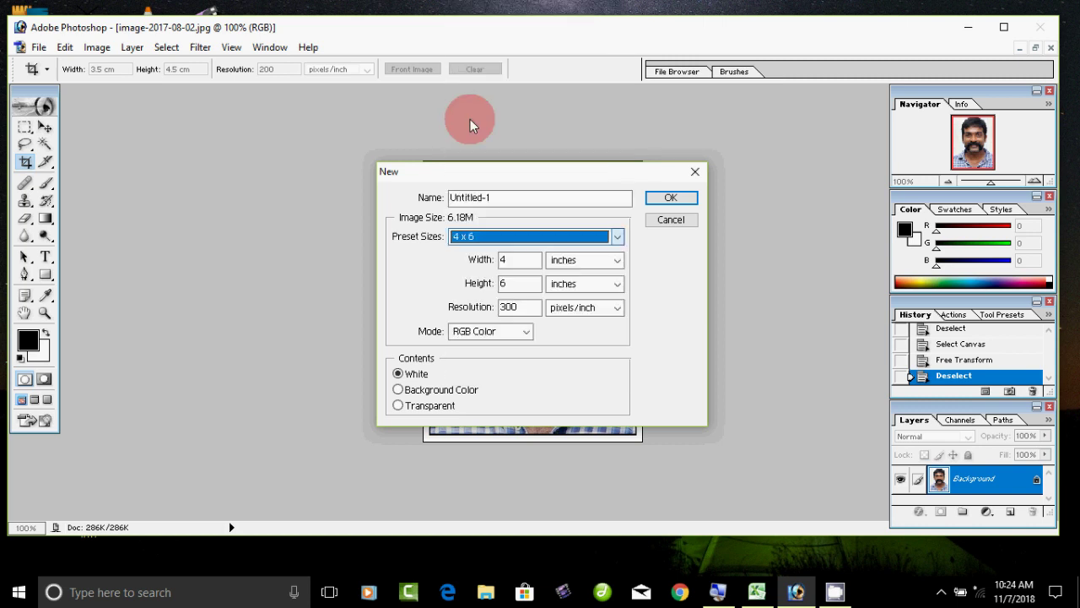
{"action": "double_click", "coordinate": [527, 260]}
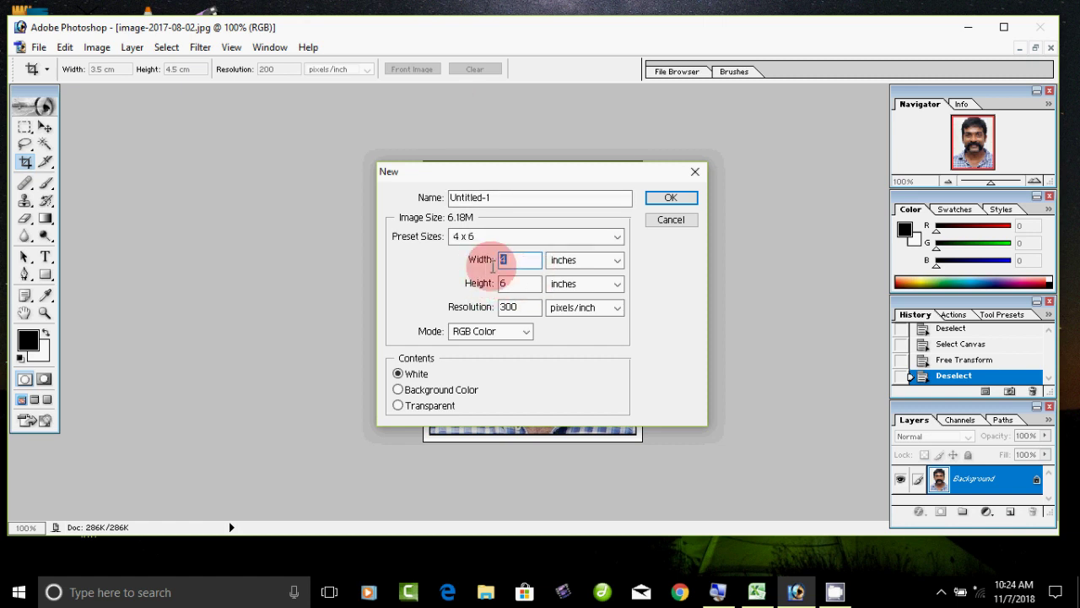
{"action": "type", "text": "6"}
{"action": "double_click", "coordinate": [516, 284]}
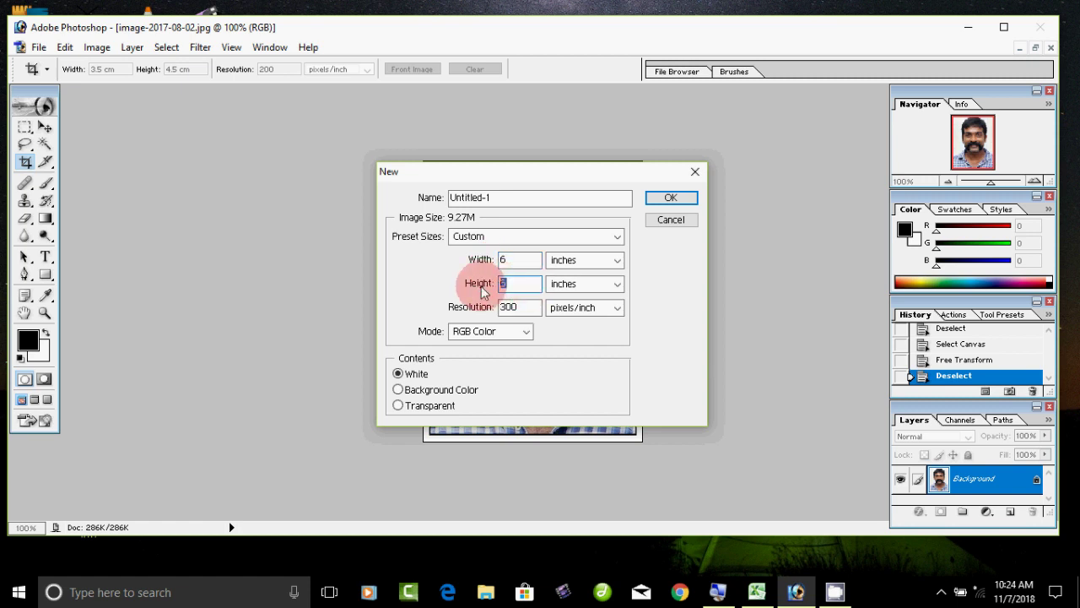
{"action": "type", "text": "4"}
{"action": "left_click", "coordinate": [525, 308]}
{"action": "left_click", "coordinate": [473, 309]}
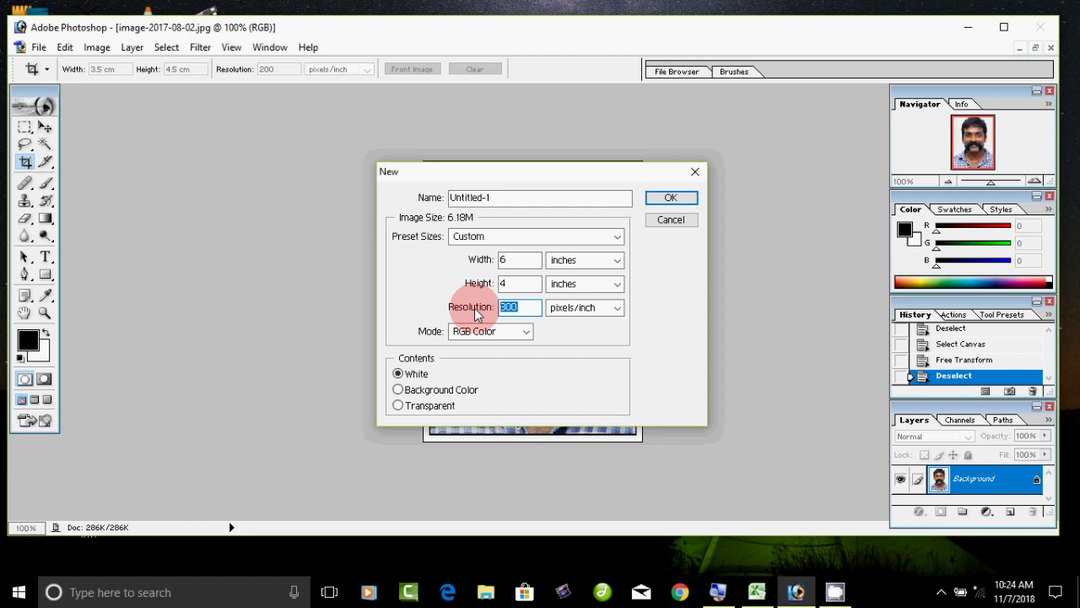
{"action": "type", "text": "2"}
{"action": "type", "text": "00"}
{"action": "left_click", "coordinate": [670, 197]}
Step: Drag the bordered portrait with the Move tool into Untitled-1 as Layer 1, then maximize that window
{"action": "mouse_move", "coordinate": [310, 109]}
{"action": "left_mouse_down"}
{"action": "mouse_move", "coordinate": [510, 133]}
{"action": "mouse_move", "coordinate": [553, 123]}
{"action": "left_mouse_up"}
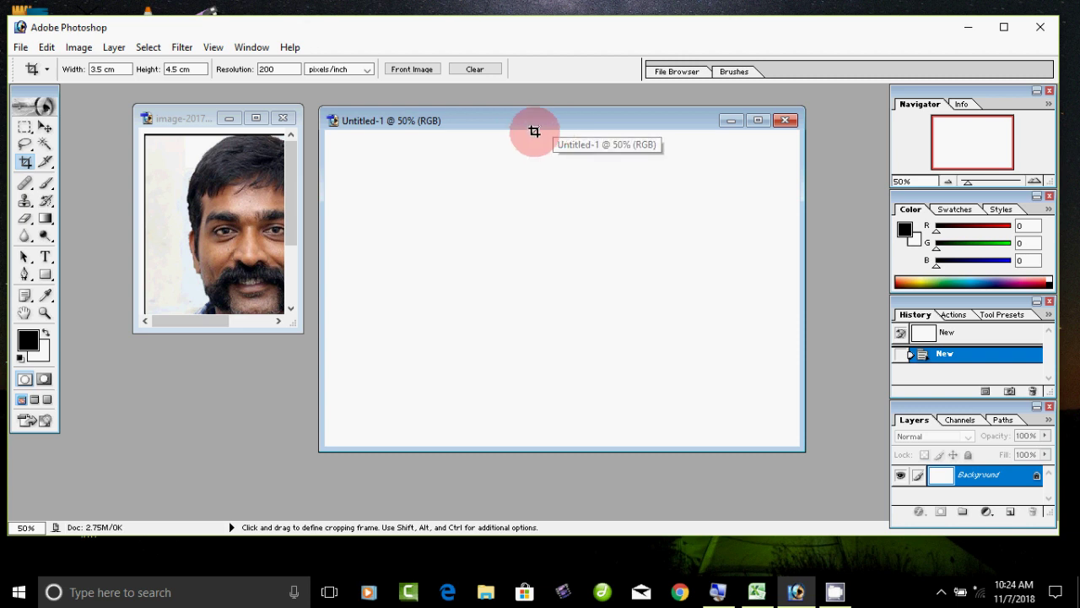
{"action": "left_click_drag", "start_coordinate": [557, 120], "coordinate": [593, 121]}
{"action": "left_click", "coordinate": [227, 195]}
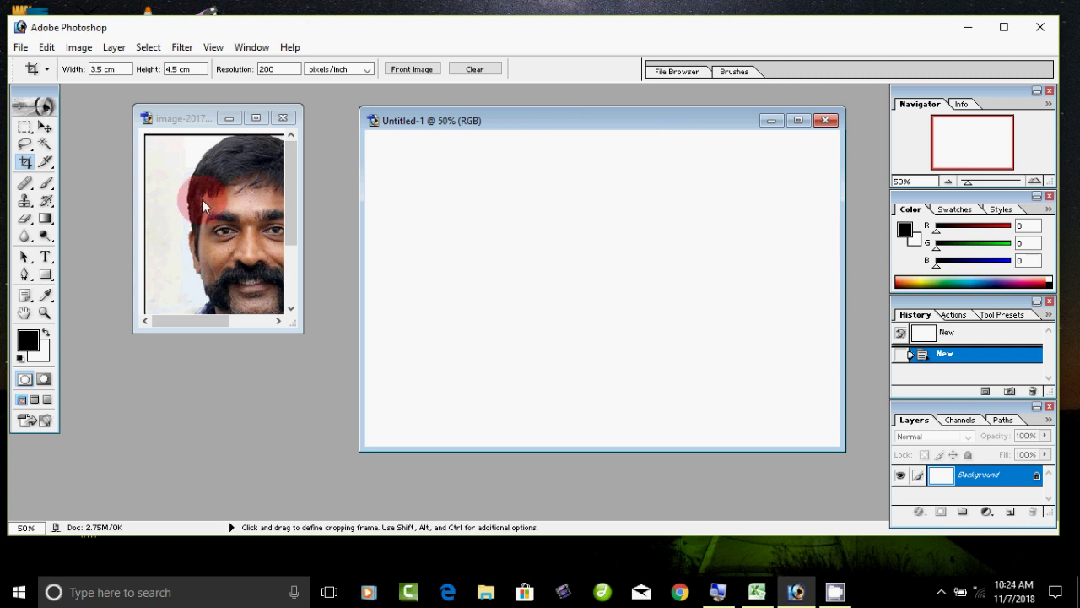
{"action": "left_click_drag", "start_coordinate": [505, 189], "coordinate": [109, 183]}
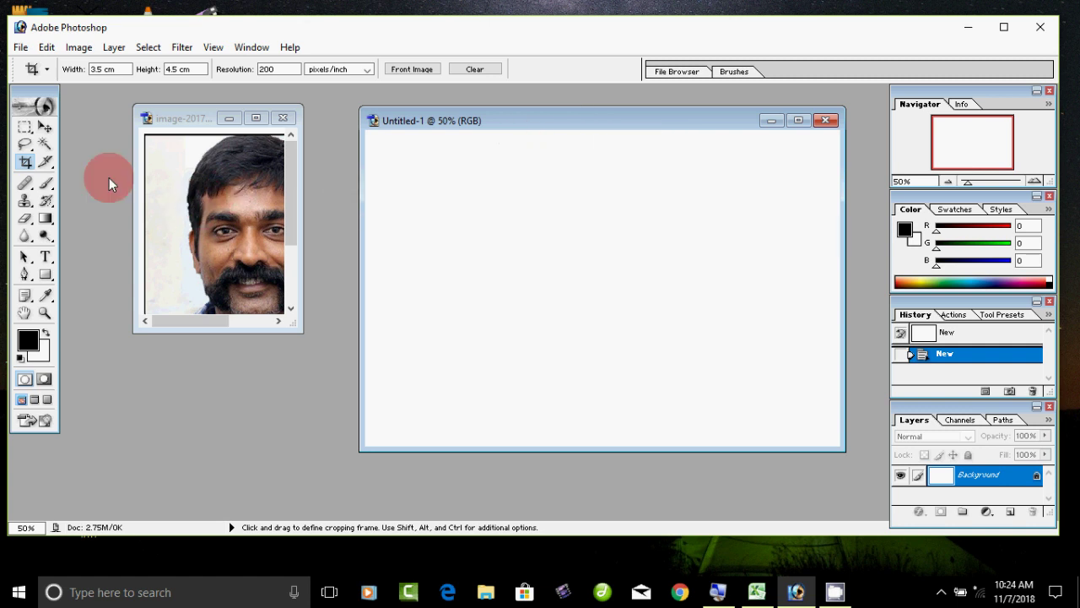
{"action": "left_click", "coordinate": [45, 128]}
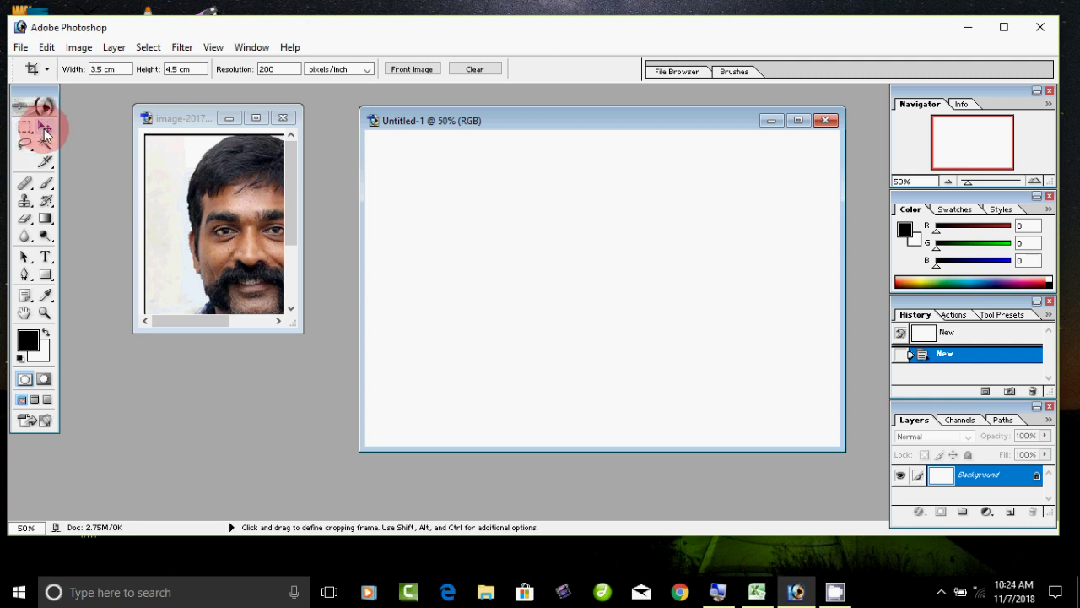
{"action": "left_click_drag", "start_coordinate": [221, 221], "coordinate": [200, 218]}
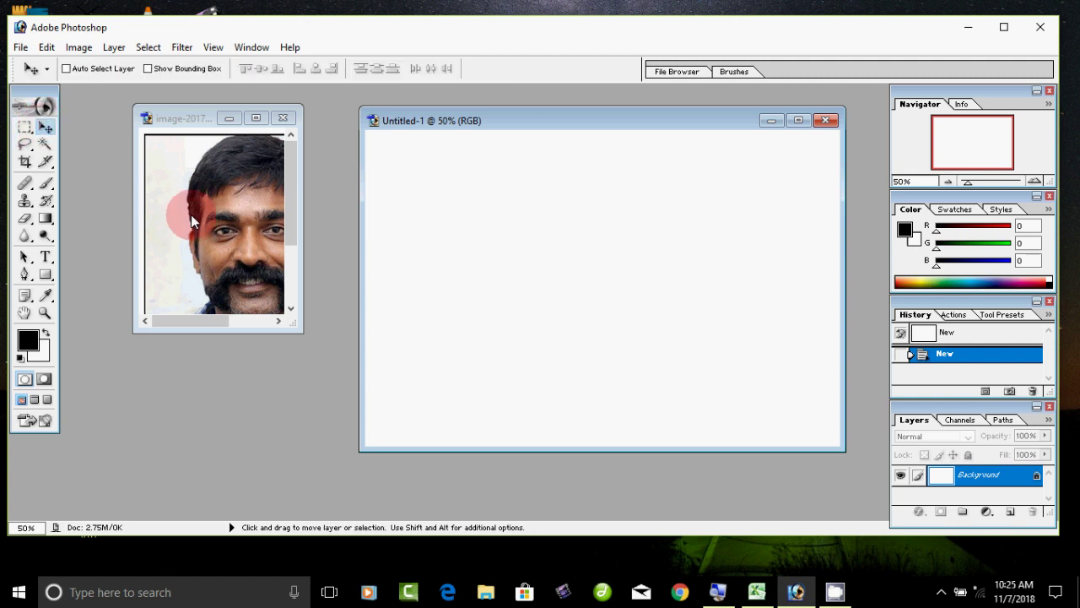
{"action": "left_click", "coordinate": [191, 214]}
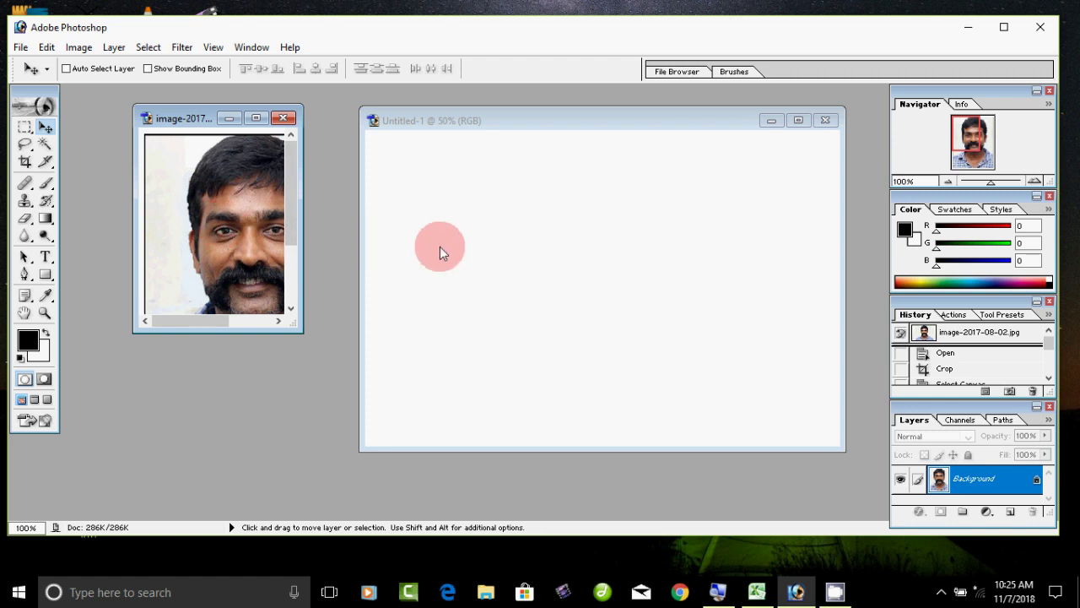
{"action": "left_click_drag", "start_coordinate": [242, 226], "coordinate": [528, 275]}
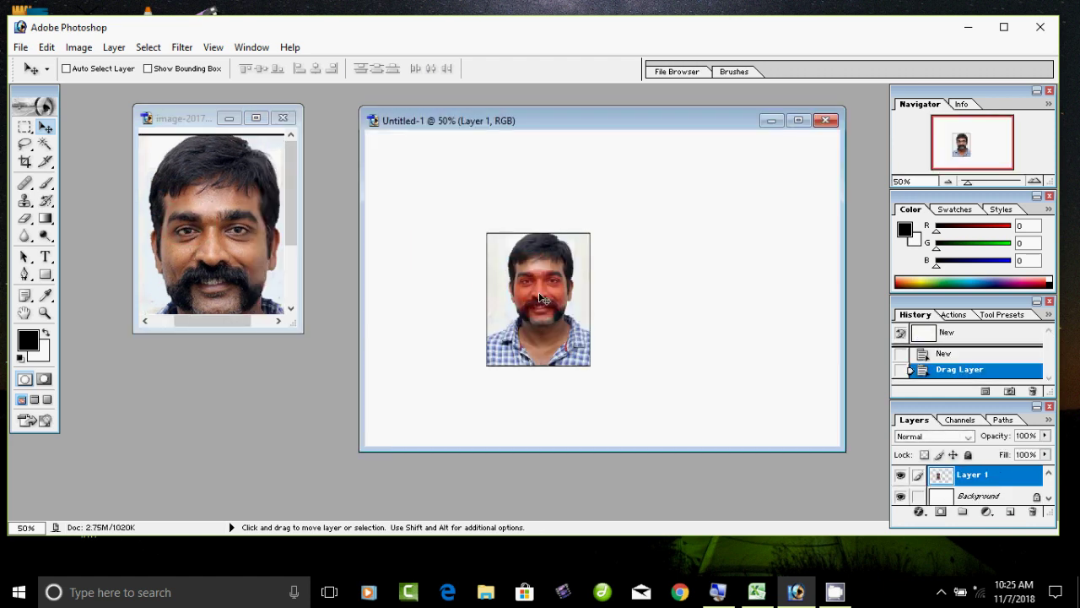
{"action": "left_click_drag", "start_coordinate": [484, 294], "coordinate": [402, 245]}
{"action": "left_click", "coordinate": [202, 217]}
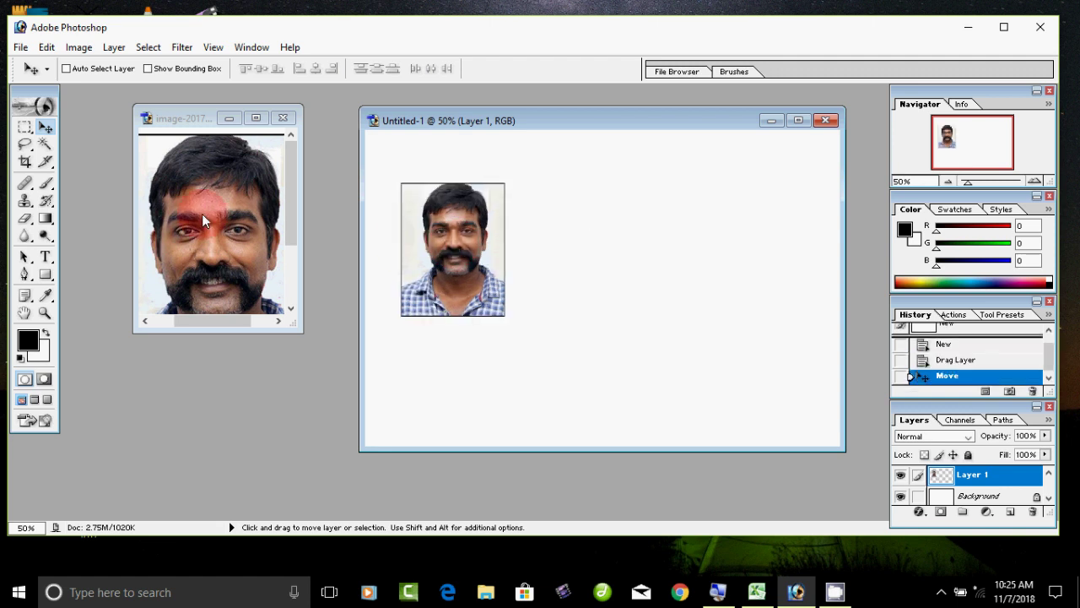
{"action": "left_click", "coordinate": [799, 121]}
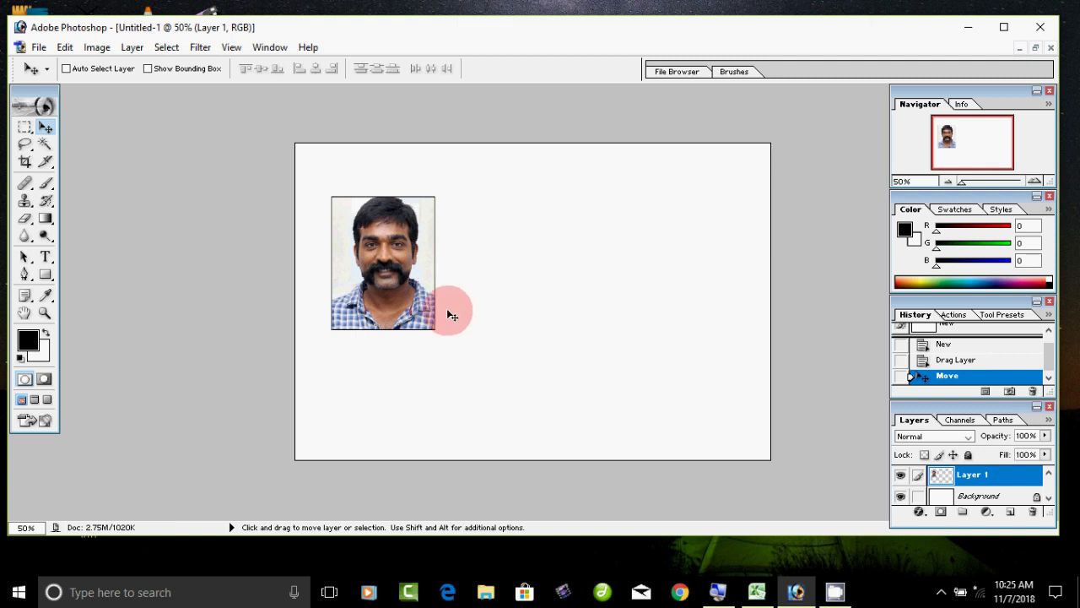
Step: Move the portrait to the top-left, then Alt-drag copies to build two rows of four
{"action": "mouse_move", "coordinate": [422, 310]}
{"action": "left_mouse_down"}
{"action": "mouse_move", "coordinate": [386, 288]}
{"action": "mouse_move", "coordinate": [394, 276]}
{"action": "mouse_move", "coordinate": [369, 244]}
{"action": "left_mouse_up"}
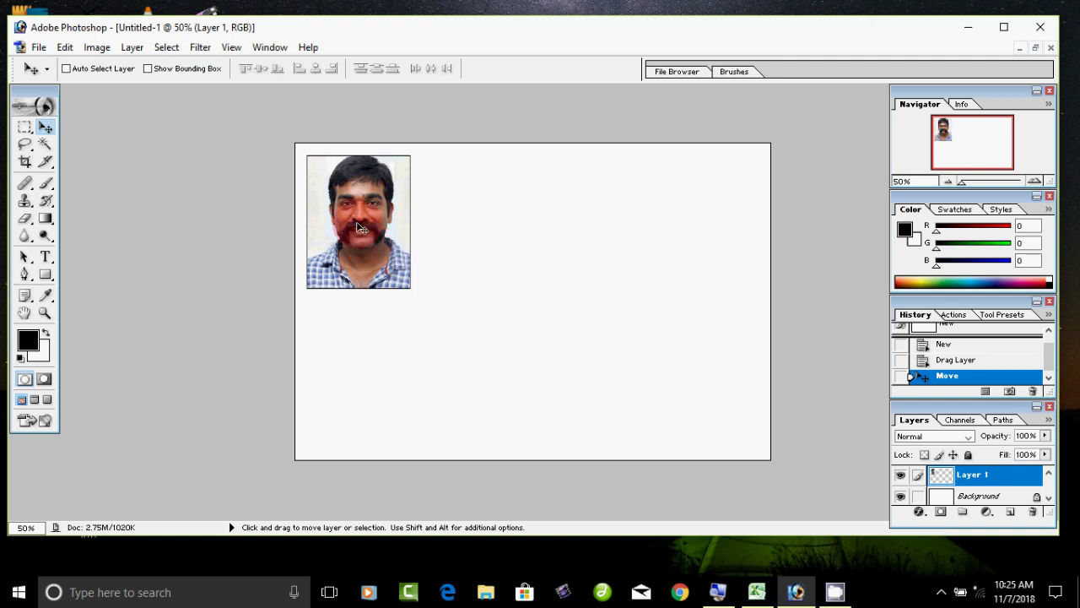
{"action": "mouse_move", "coordinate": [358, 236]}
{"action": "left_mouse_down"}
{"action": "mouse_move", "coordinate": [703, 228]}
{"action": "mouse_move", "coordinate": [350, 404]}
{"action": "mouse_move", "coordinate": [357, 389]}
{"action": "mouse_move", "coordinate": [438, 370]}
{"action": "mouse_move", "coordinate": [464, 382]}
{"action": "left_mouse_up"}
{"action": "left_click_drag", "start_coordinate": [465, 385], "coordinate": [593, 376]}
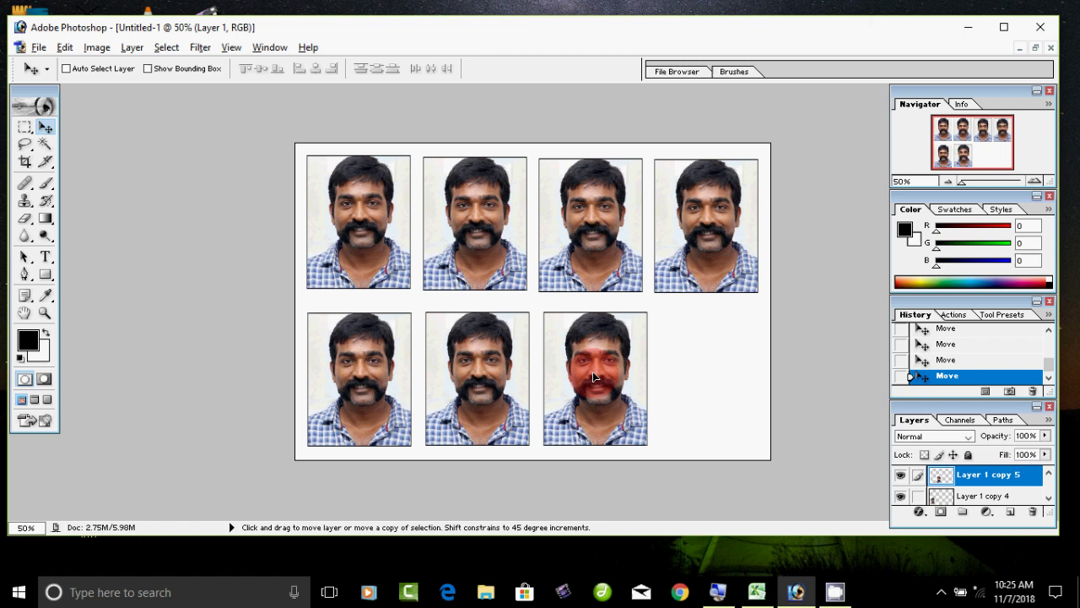
{"action": "left_click_drag", "start_coordinate": [593, 377], "coordinate": [718, 375]}
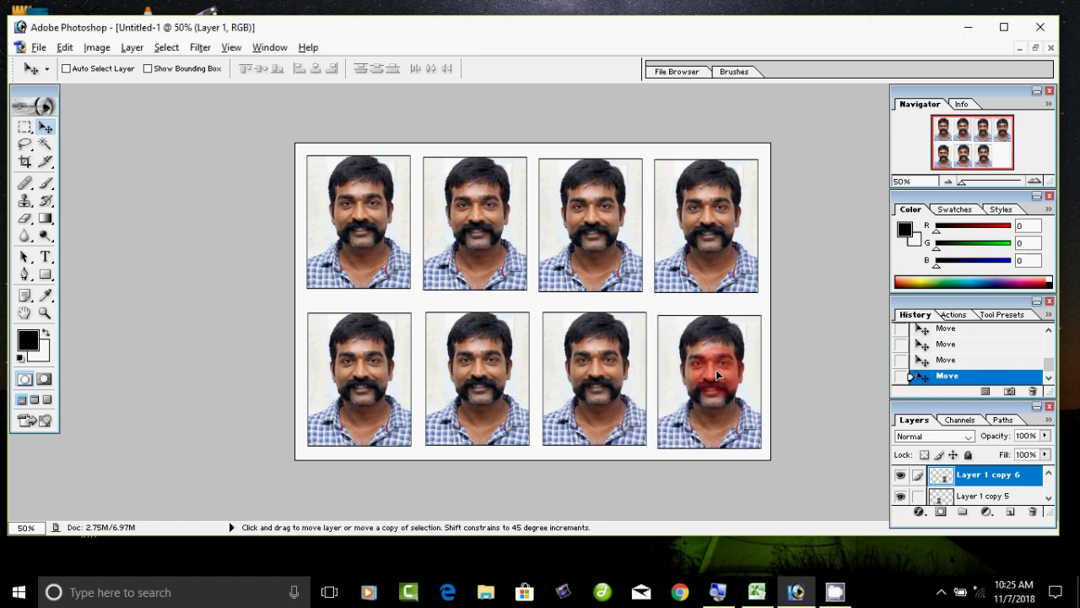
{"action": "left_click_drag", "start_coordinate": [540, 412], "coordinate": [540, 412]}
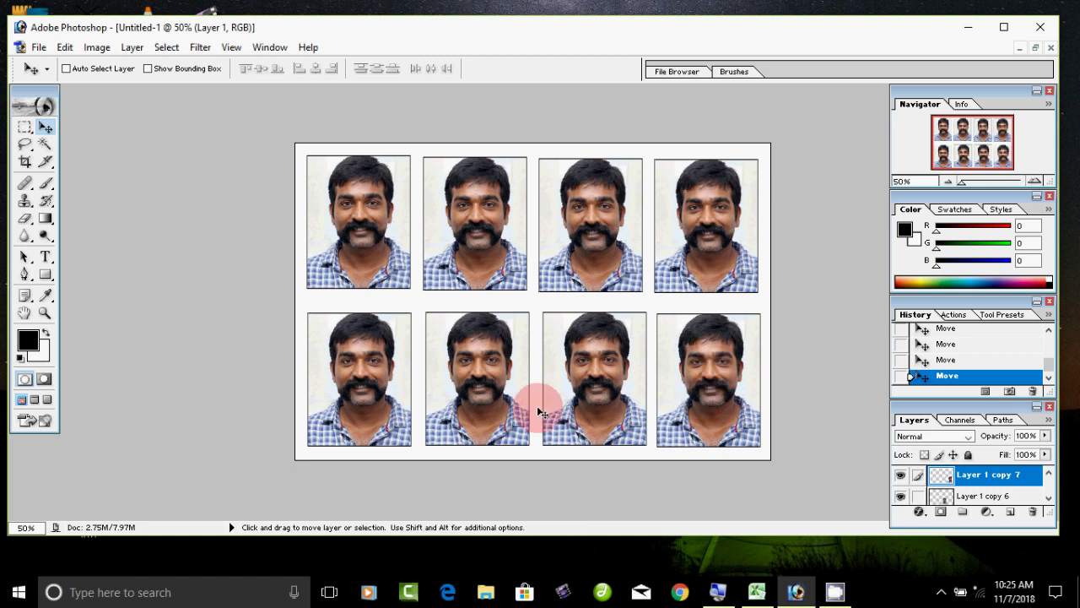